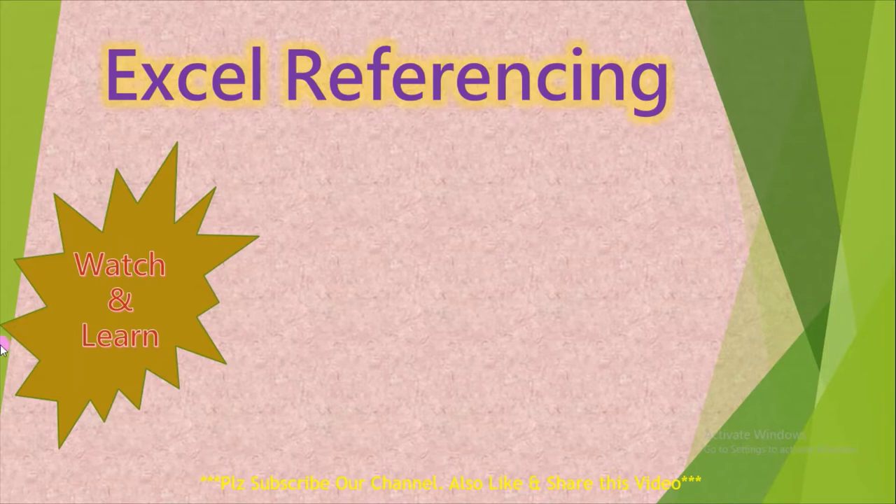
Step through the slide animations revealing Absolute, Relative and Mixed Referencing and the prompt to move to Excel
{"action": "left_click", "coordinate": [441, 141]}
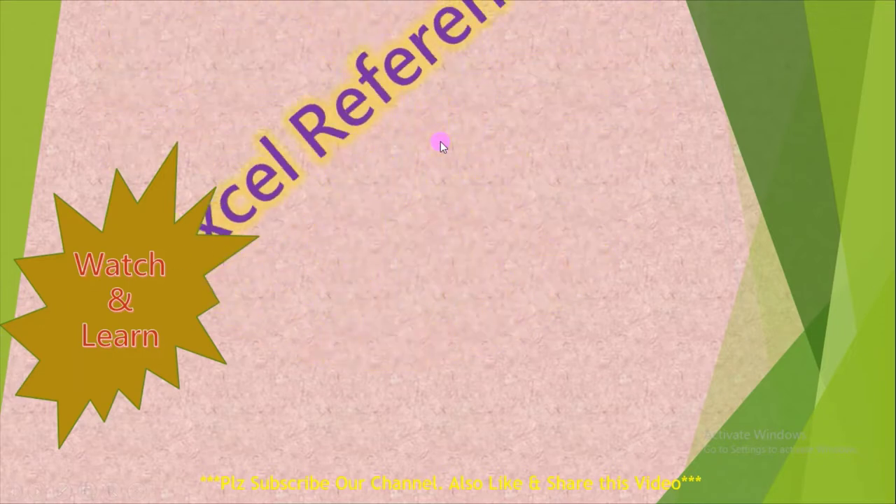
{"action": "left_click", "coordinate": [436, 167]}
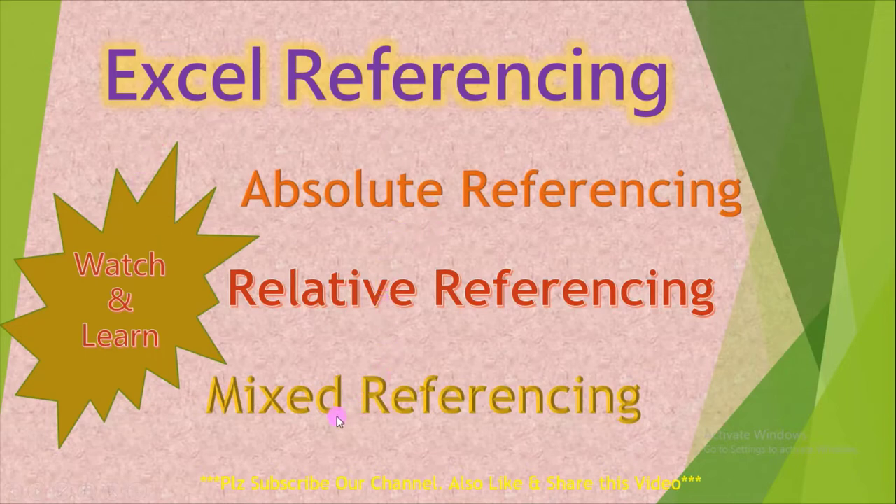
{"action": "left_click", "coordinate": [511, 344]}
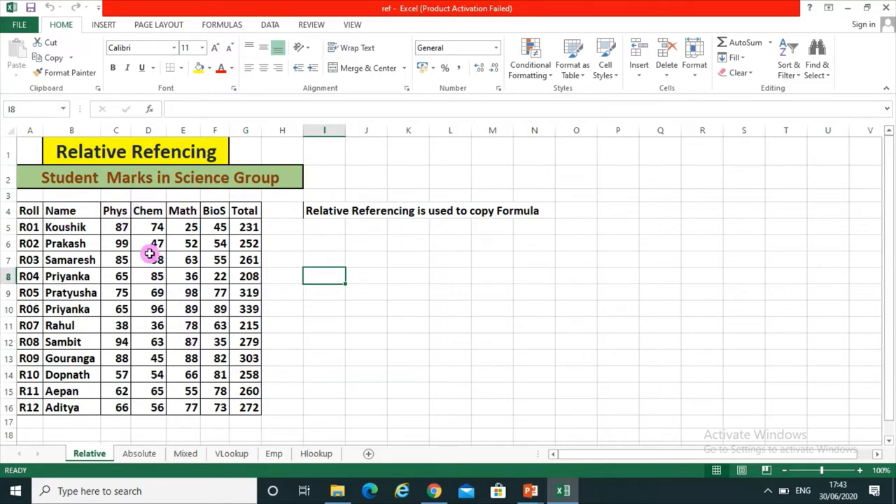
Check G5's SUM formula, then delete all the totals in G5:G16
{"action": "left_click", "coordinate": [247, 227]}
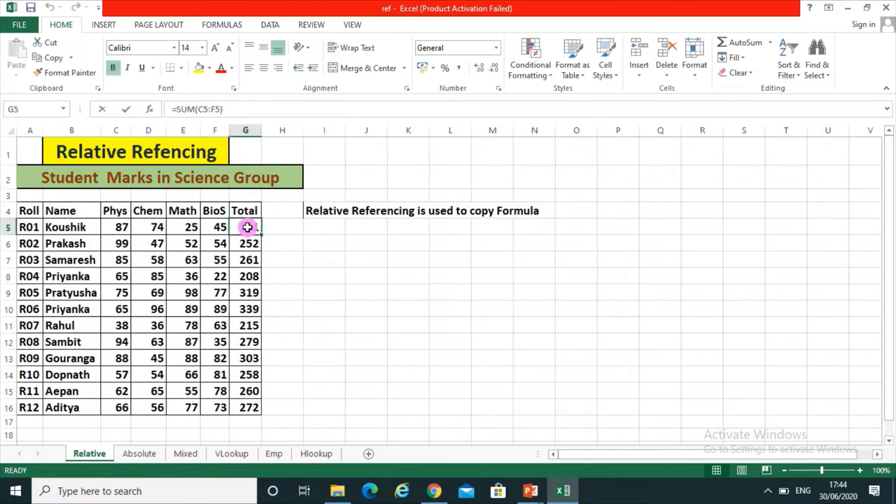
{"action": "double_click", "coordinate": [245, 228]}
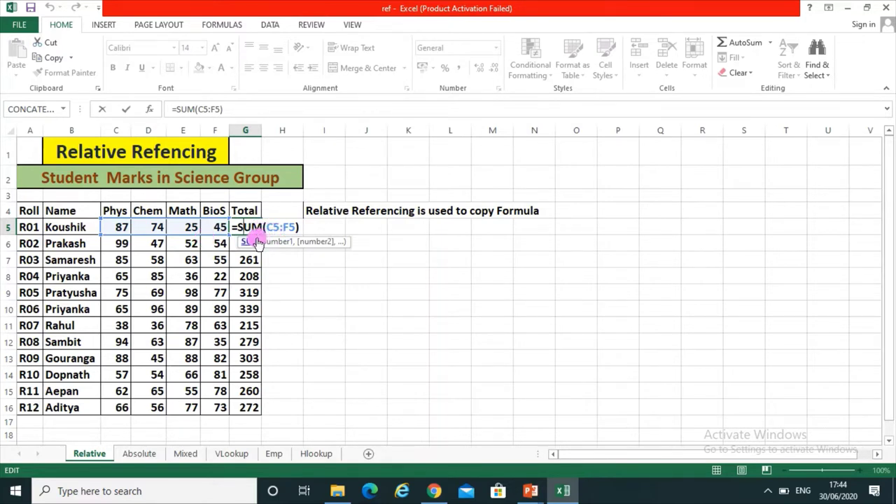
{"action": "key", "text": "Return"}
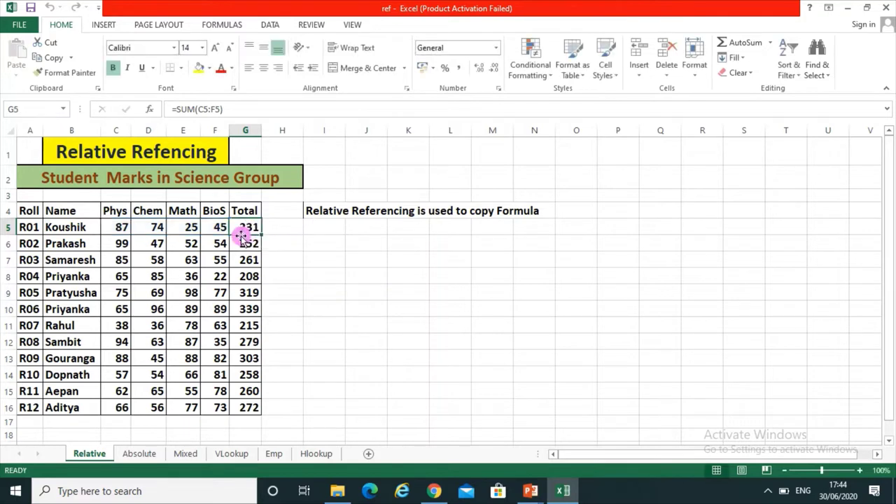
{"action": "left_click_drag", "start_coordinate": [248, 228], "coordinate": [248, 412]}
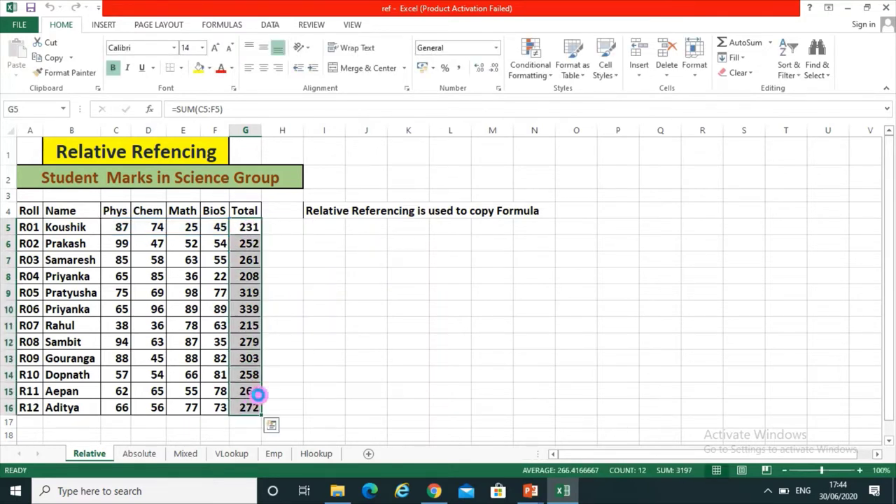
{"action": "key", "text": "Delete"}
{"action": "left_click", "coordinate": [240, 228]}
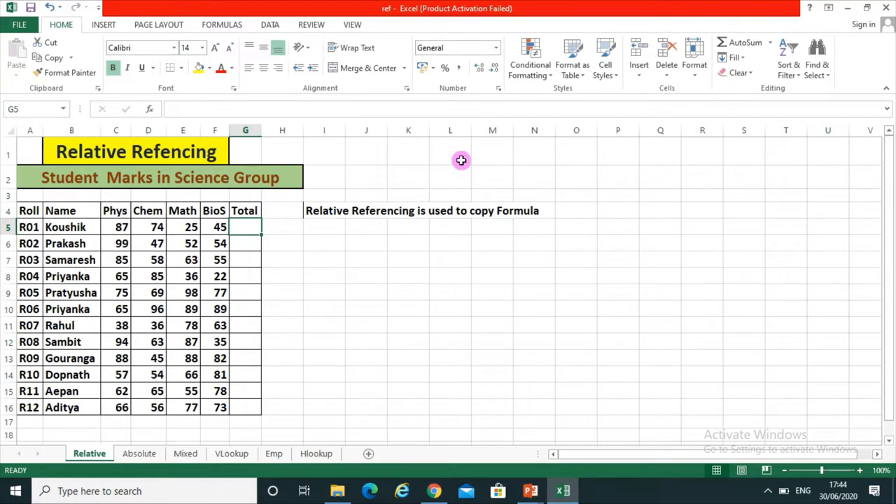
Put =SUM(C5:F5) in G5 with AutoSum (Alt+=), giving 231, and check its range
{"action": "left_click", "coordinate": [745, 46]}
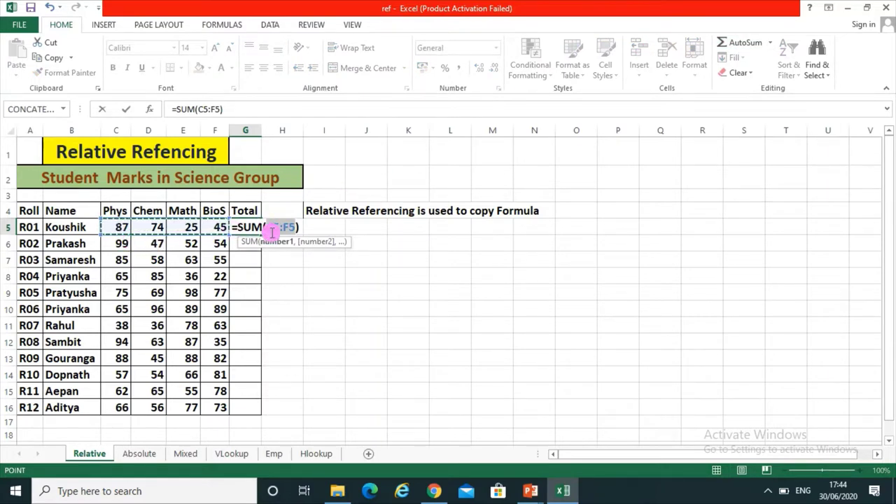
{"action": "key", "text": "ctrl+Return"}
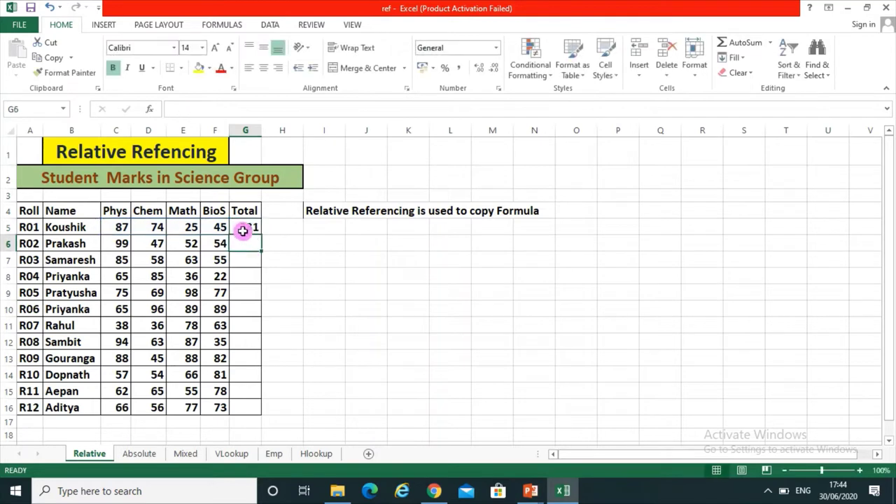
{"action": "key", "text": "Delete"}
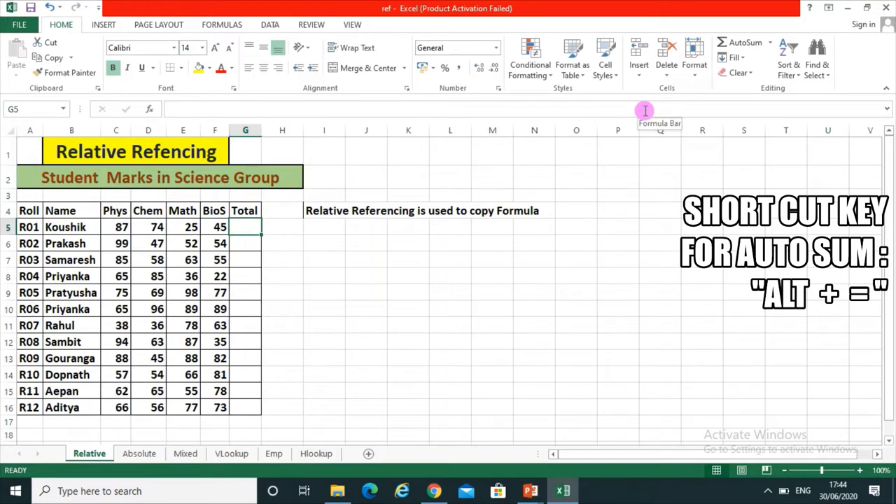
{"action": "key", "text": "alt+equal"}
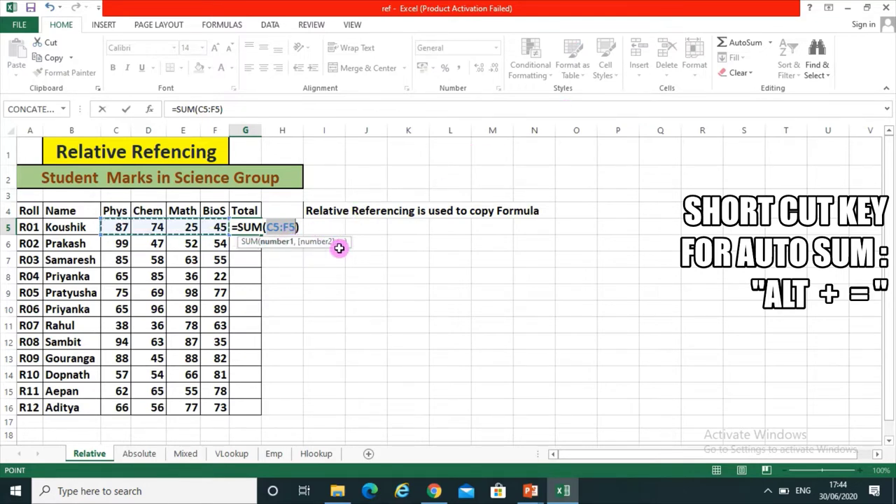
{"action": "key", "text": "Return"}
{"action": "left_click", "coordinate": [253, 226]}
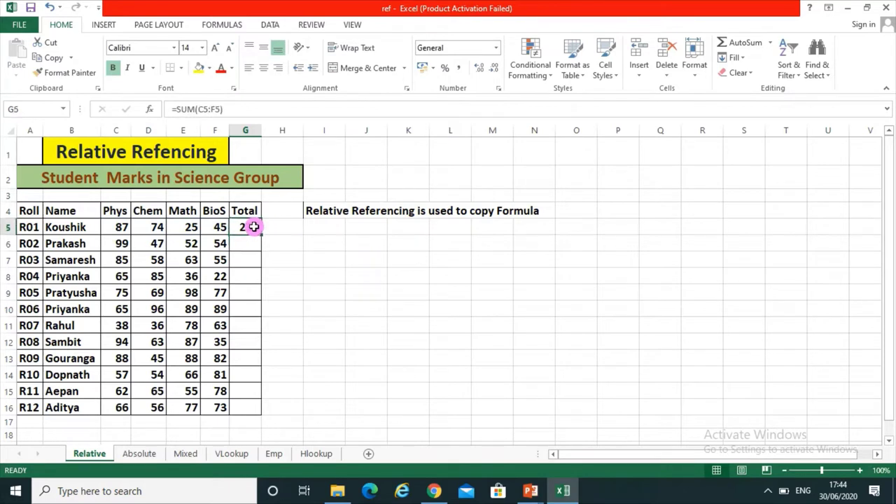
{"action": "double_click", "coordinate": [254, 227]}
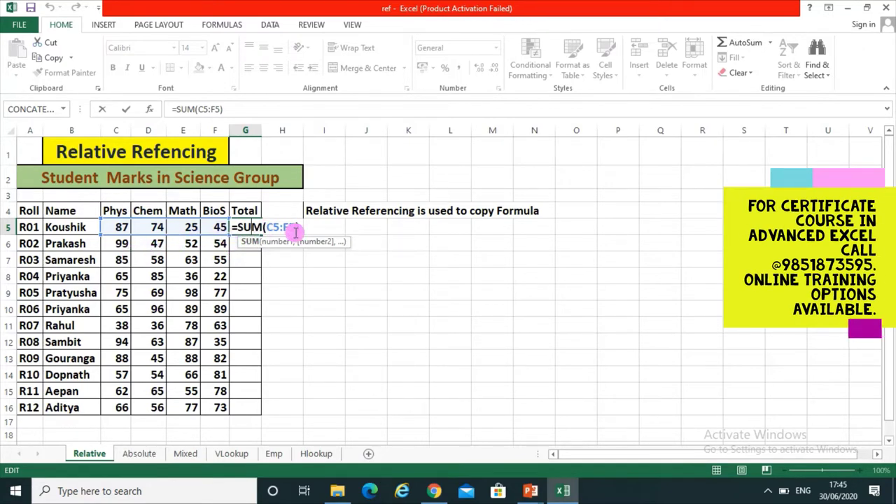
{"action": "key", "text": "Return"}
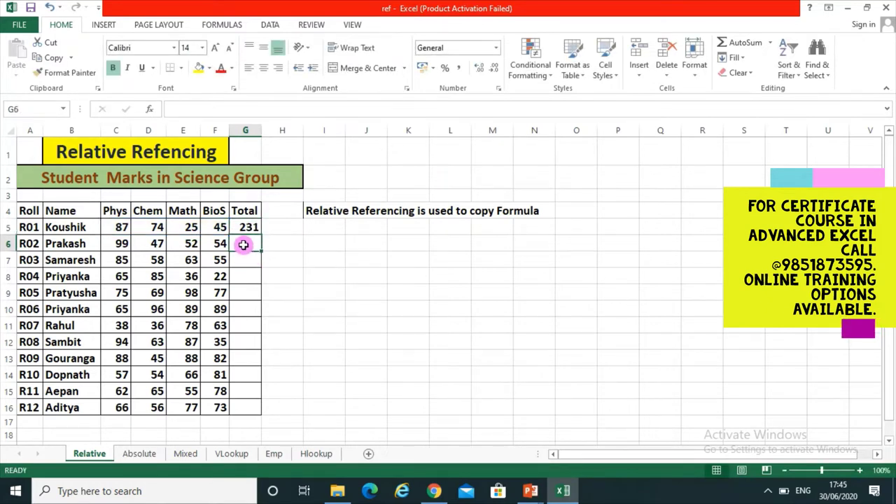
{"action": "key", "text": "alt+equal"}
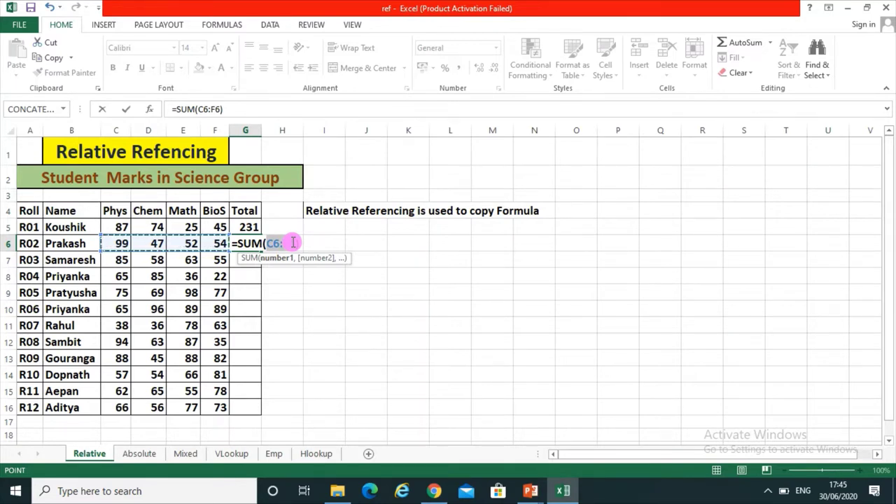
{"action": "key", "text": "Escape"}
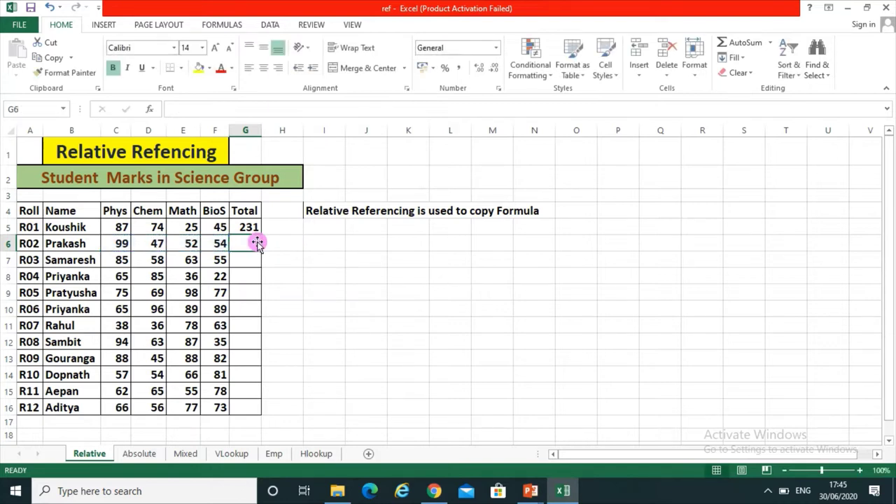
{"action": "left_click", "coordinate": [245, 227]}
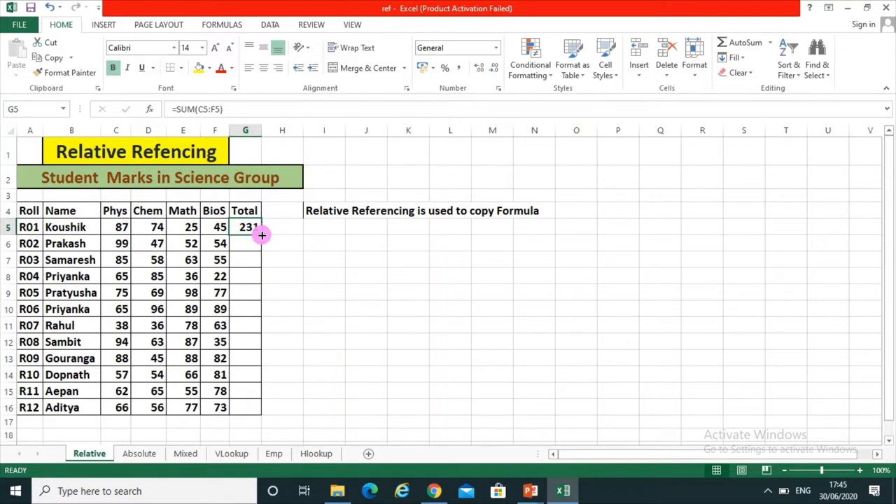
Fill G5's SUM down to G16 and verify G6 and G7 adjust, e.g. G7 =SUM(C7:F7) showing 261
{"action": "left_click_drag", "start_coordinate": [261, 235], "coordinate": [260, 370]}
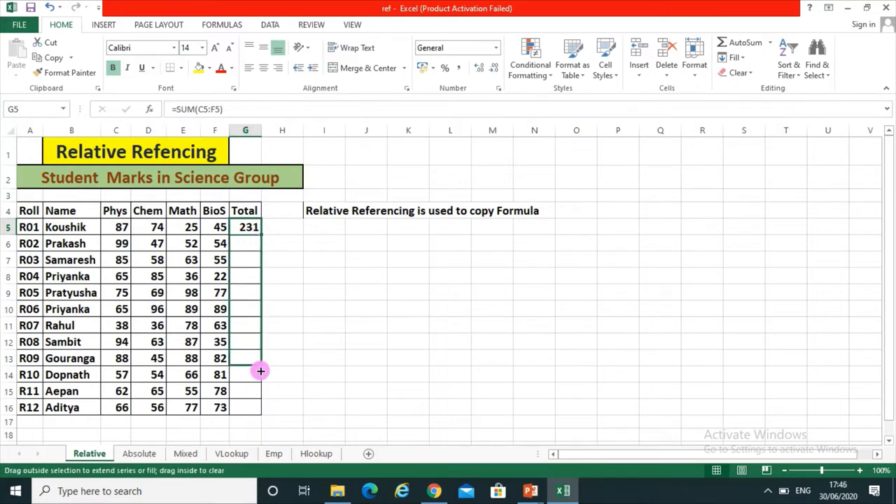
{"action": "left_click_drag", "start_coordinate": [261, 371], "coordinate": [264, 412]}
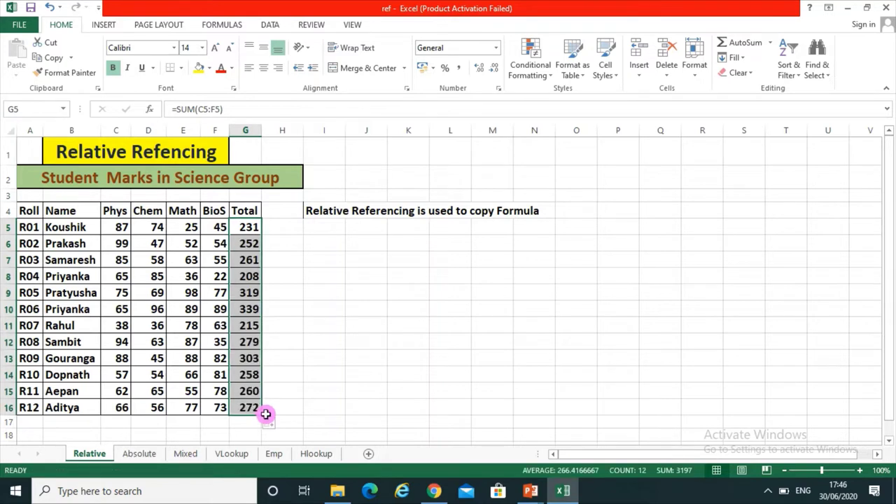
{"action": "left_click", "coordinate": [247, 242]}
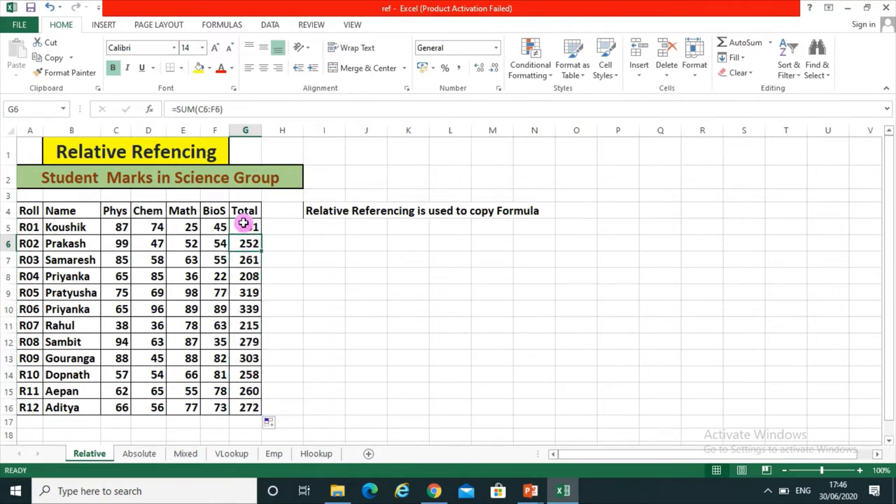
{"action": "double_click", "coordinate": [248, 242]}
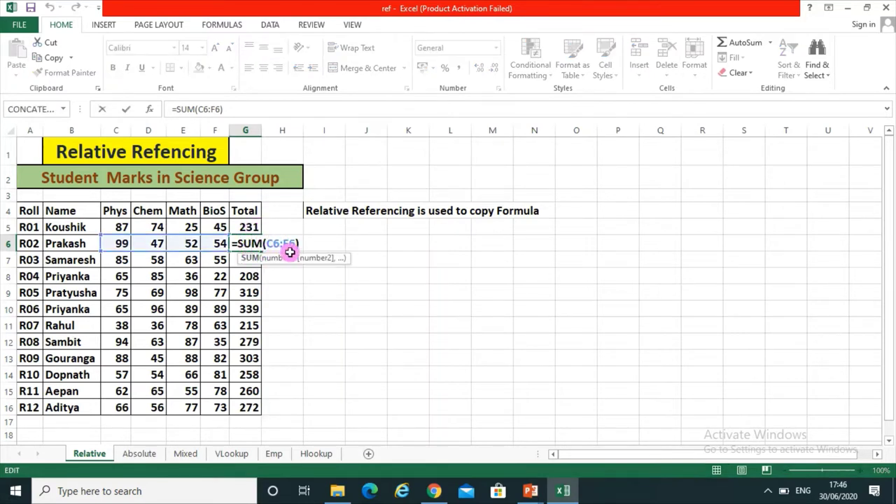
{"action": "left_click", "coordinate": [244, 260]}
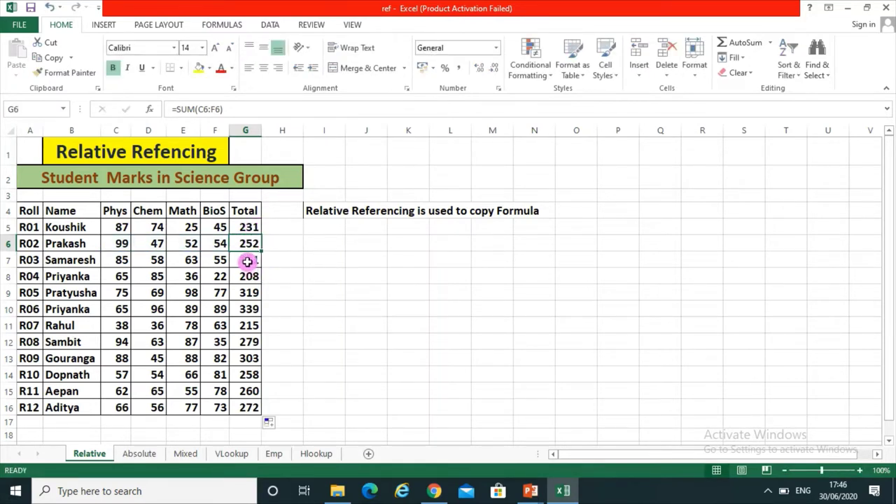
{"action": "double_click", "coordinate": [245, 260]}
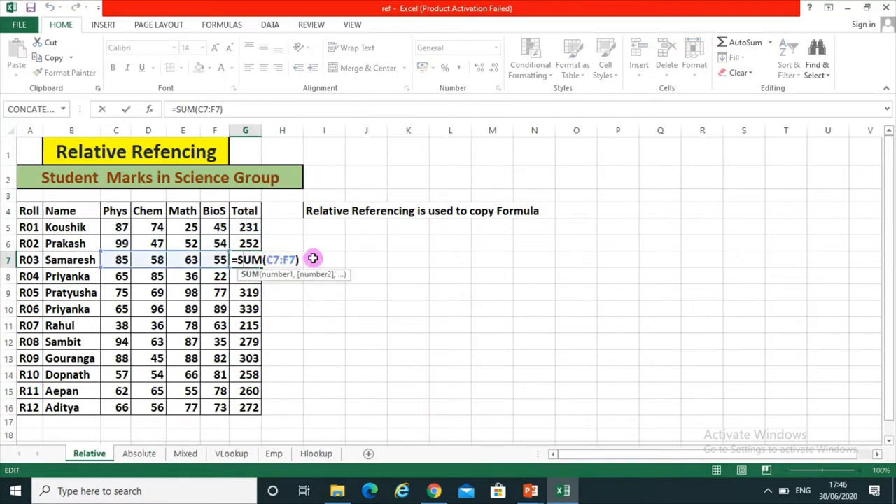
{"action": "key", "text": "Escape"}
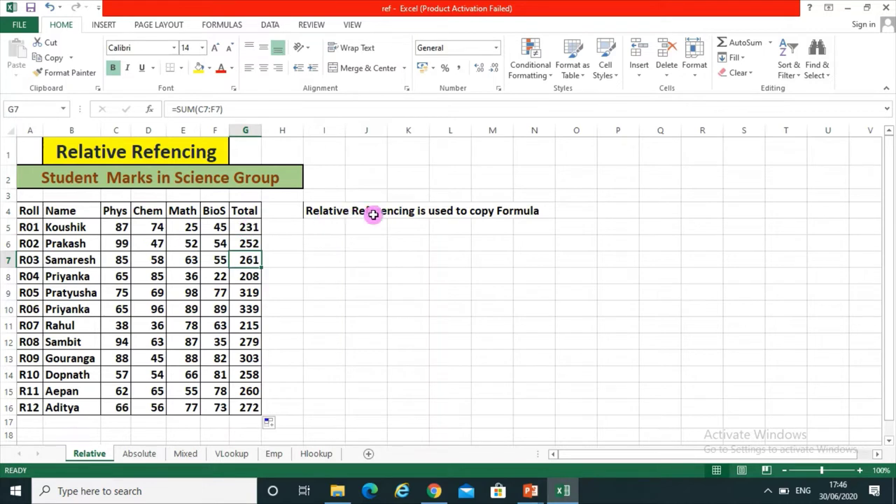
{"action": "left_click", "coordinate": [239, 229]}
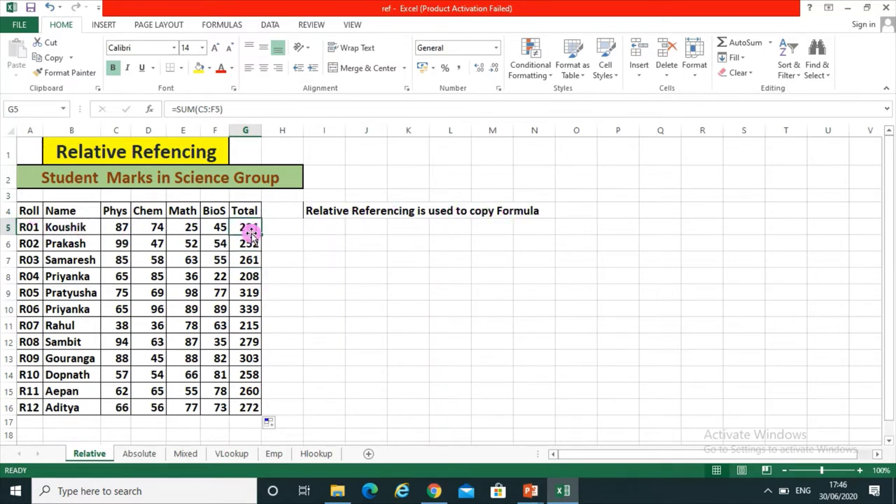
{"action": "left_click", "coordinate": [3, 226]}
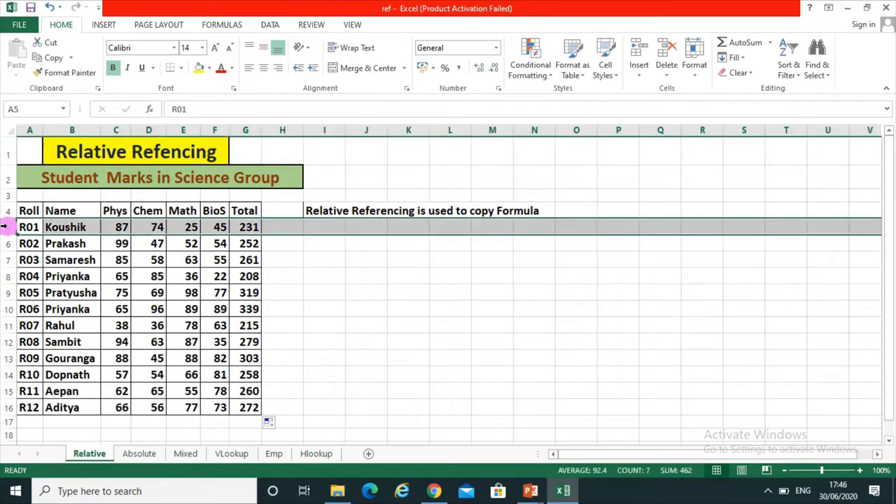
{"action": "left_click", "coordinate": [240, 228]}
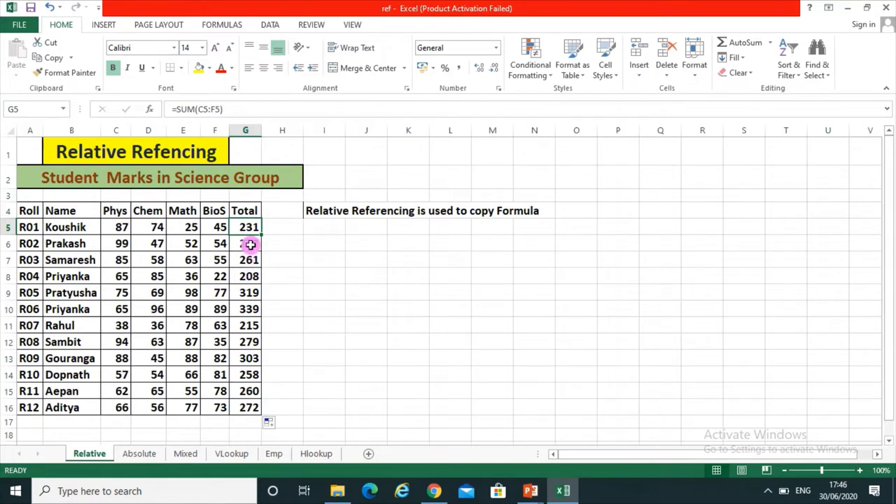
{"action": "double_click", "coordinate": [250, 244]}
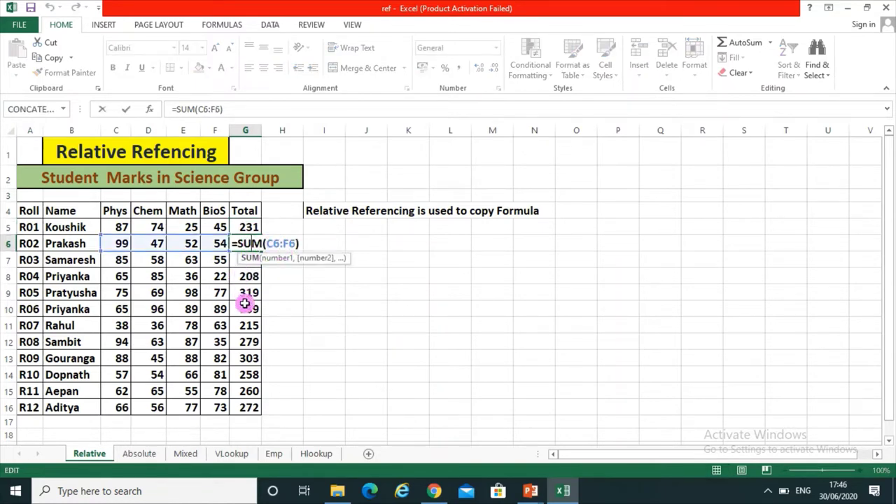
{"action": "key", "text": "Return"}
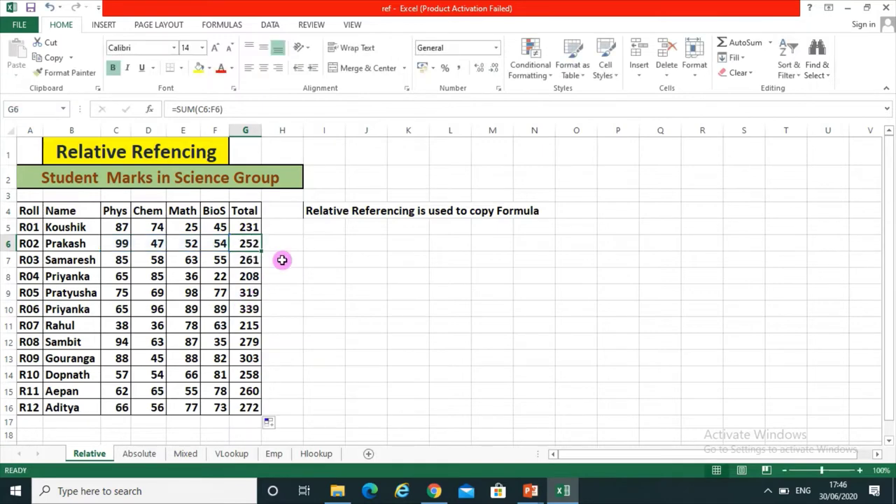
{"action": "left_click", "coordinate": [280, 259]}
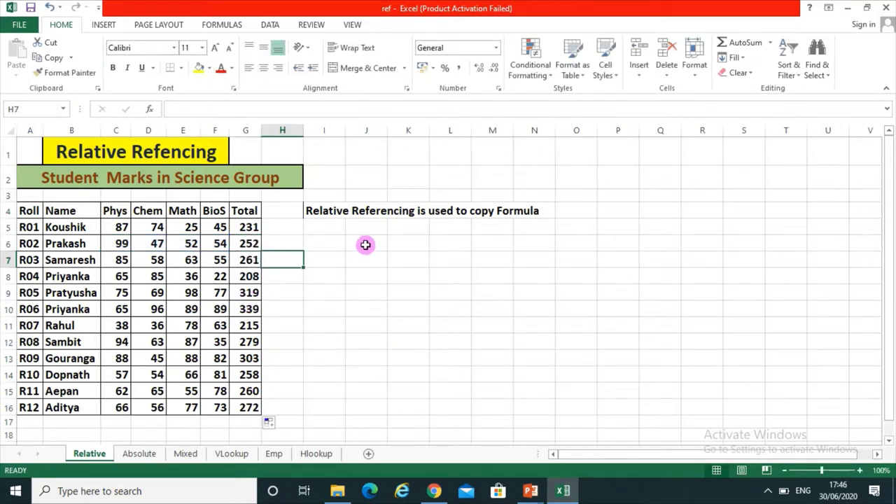
{"action": "key", "text": "ctrl+grave"}
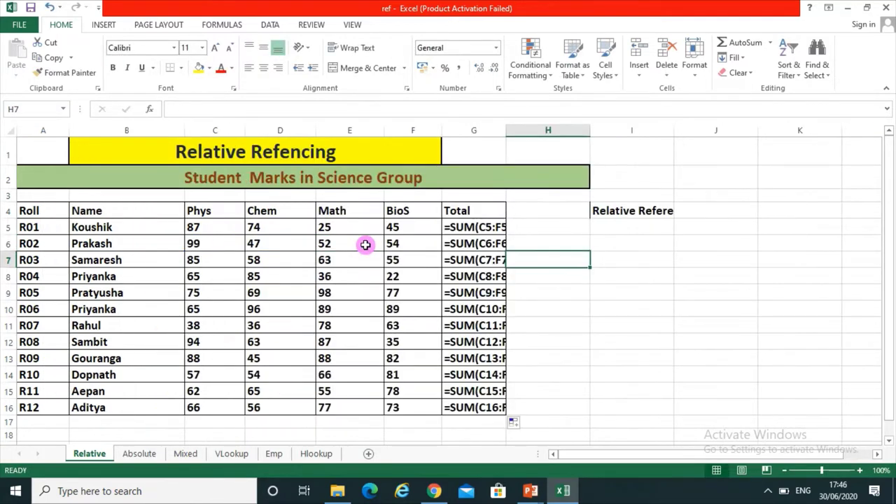
{"action": "left_click_drag", "start_coordinate": [506, 130], "coordinate": [557, 131]}
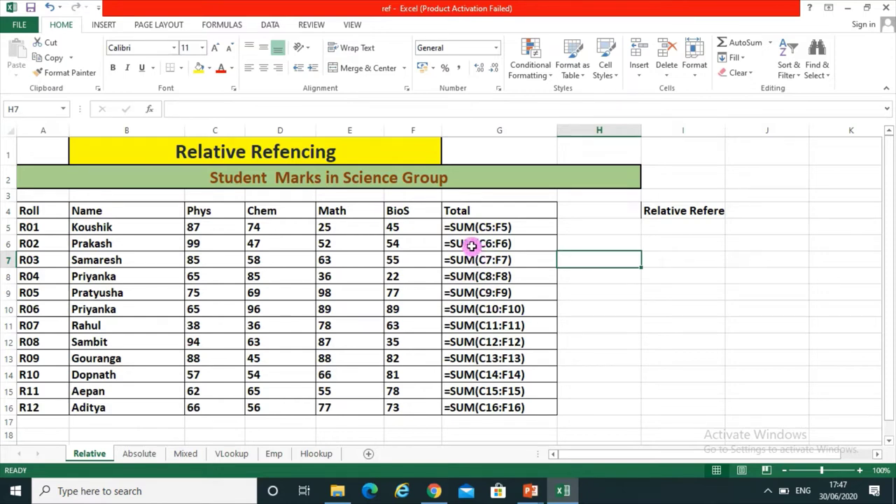
{"action": "key", "text": "ctrl+grave"}
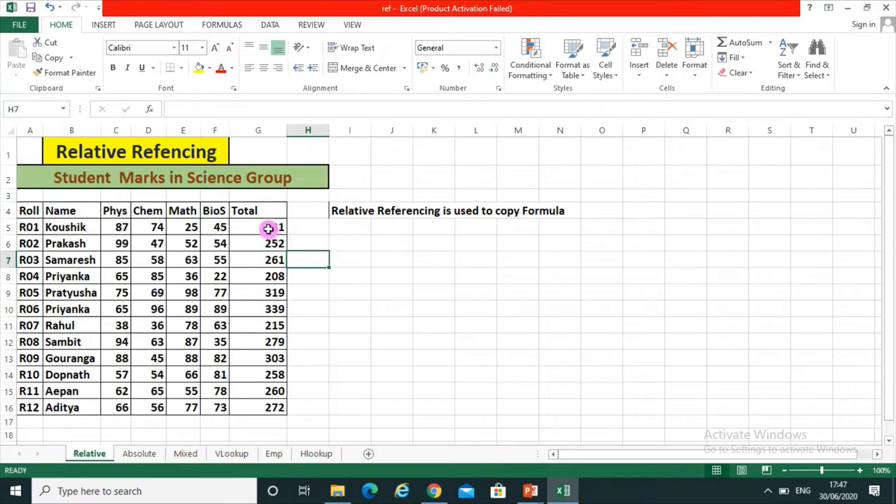
Clear G6:G16, then copy G5's =SUM(C5:F5) down to row 16 via its fill handle
{"action": "left_click", "coordinate": [263, 226]}
{"action": "double_click", "coordinate": [261, 225]}
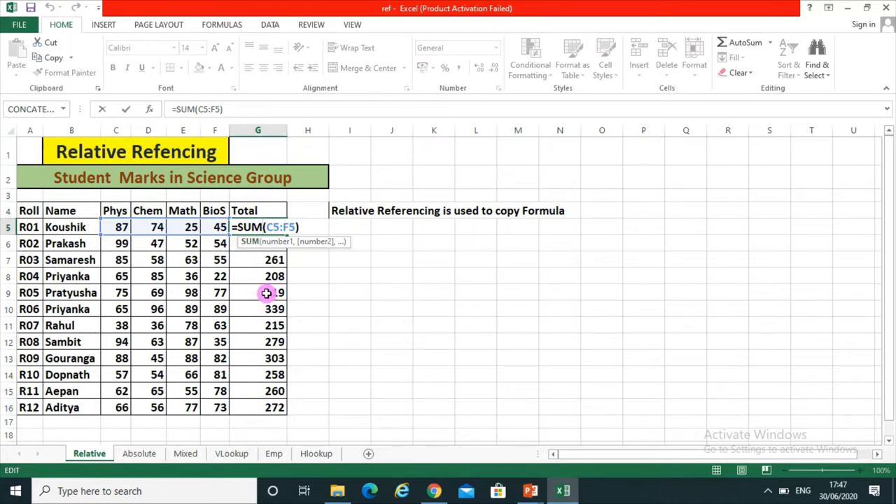
{"action": "key", "text": "Return"}
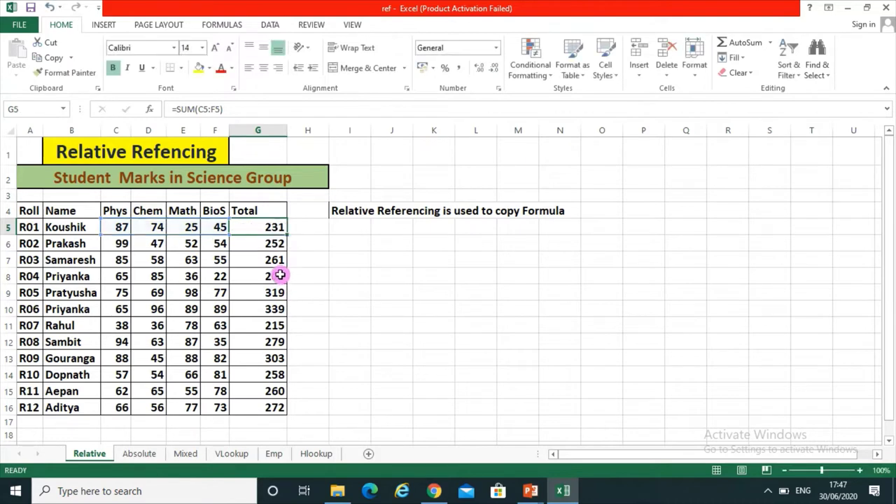
{"action": "left_click_drag", "start_coordinate": [280, 243], "coordinate": [270, 406]}
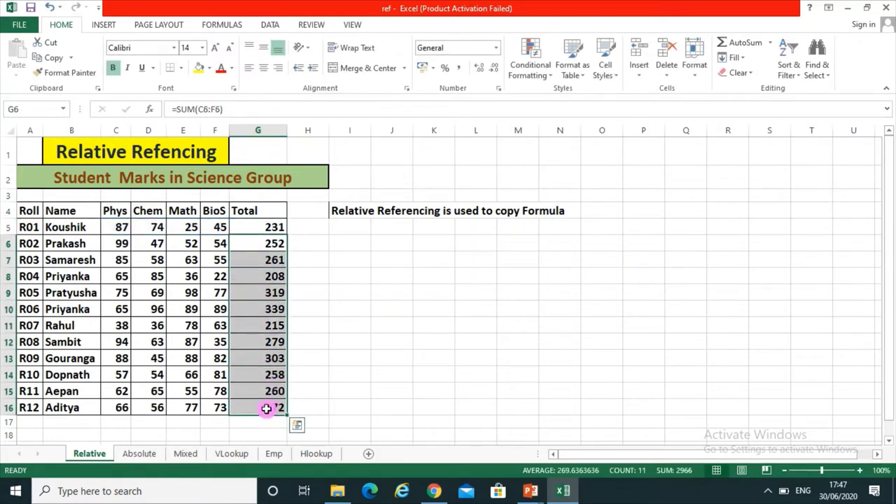
{"action": "key", "text": "Delete"}
{"action": "left_click", "coordinate": [259, 227]}
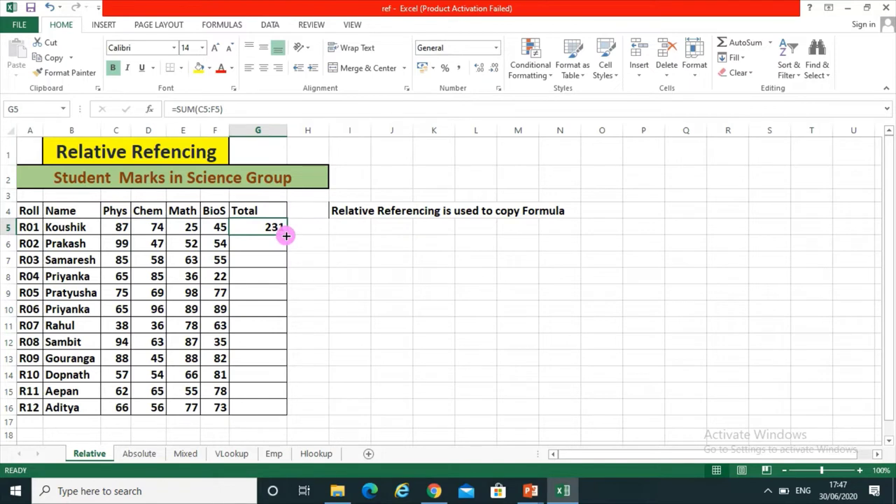
{"action": "double_click", "coordinate": [286, 236]}
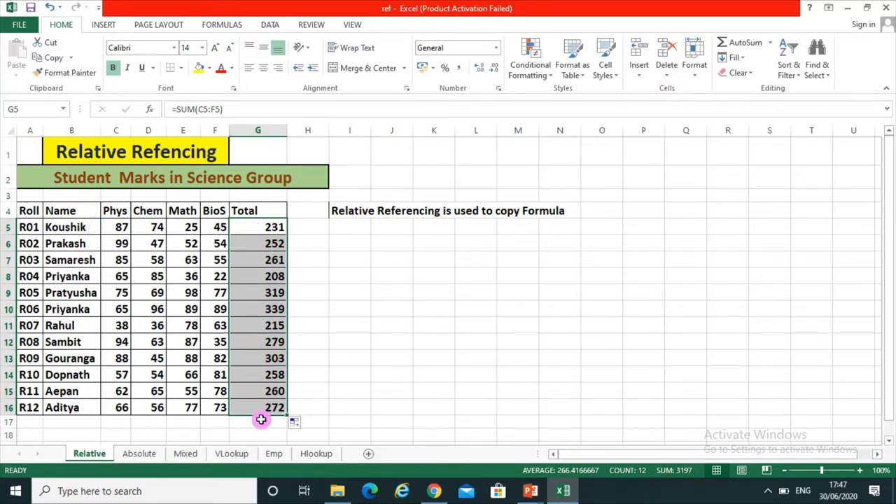
{"action": "left_click", "coordinate": [278, 233]}
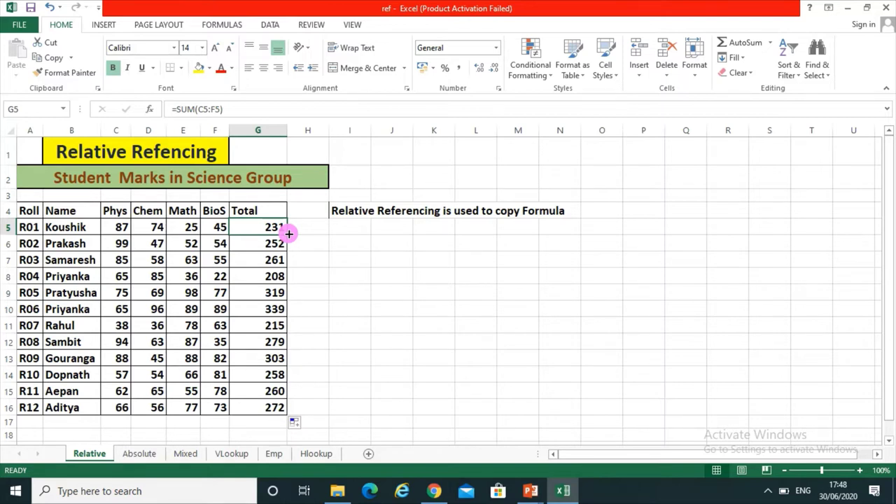
{"action": "left_click", "coordinate": [390, 290]}
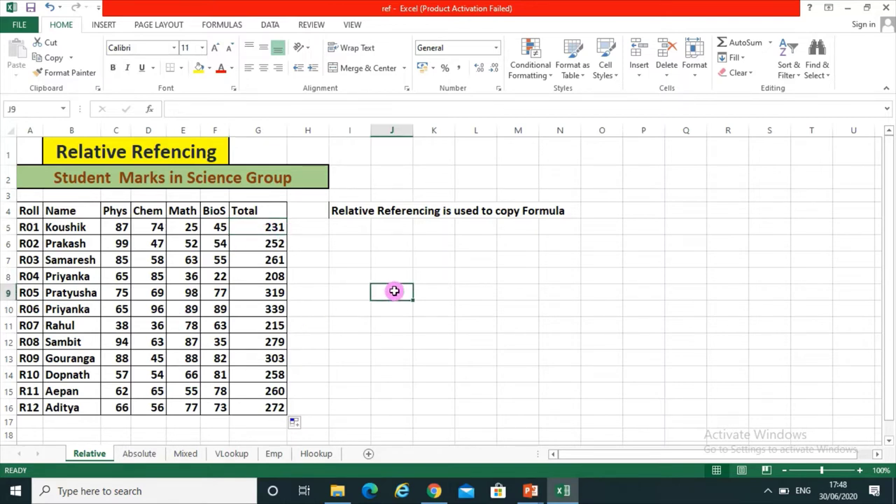
On the Absolute sheet, clear the existing PF values in column C
{"action": "left_click", "coordinate": [143, 454]}
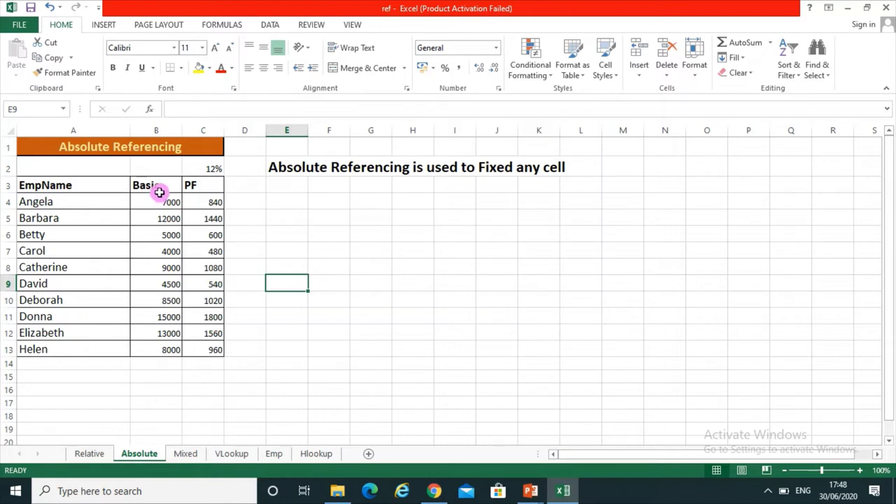
{"action": "left_click_drag", "start_coordinate": [204, 199], "coordinate": [207, 361]}
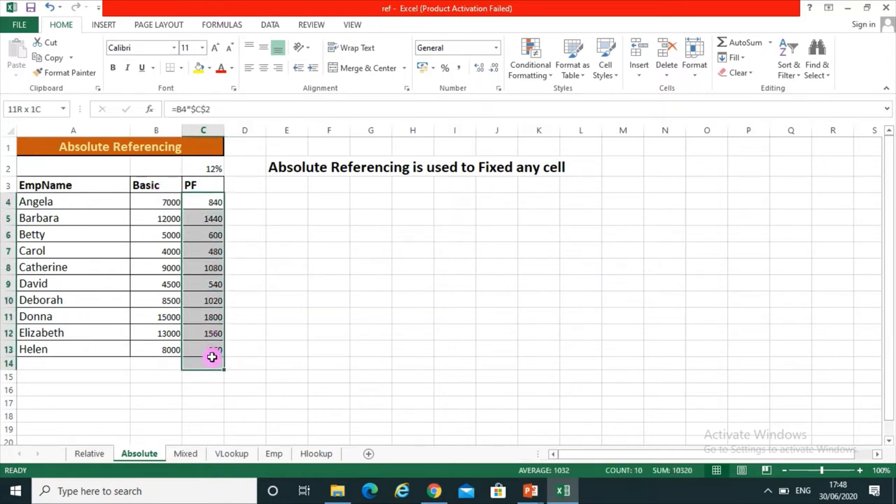
{"action": "key", "text": "Delete"}
Enter =B4*C2 in C4, giving a PF of 840 at the 12% rate
{"action": "left_click", "coordinate": [198, 204]}
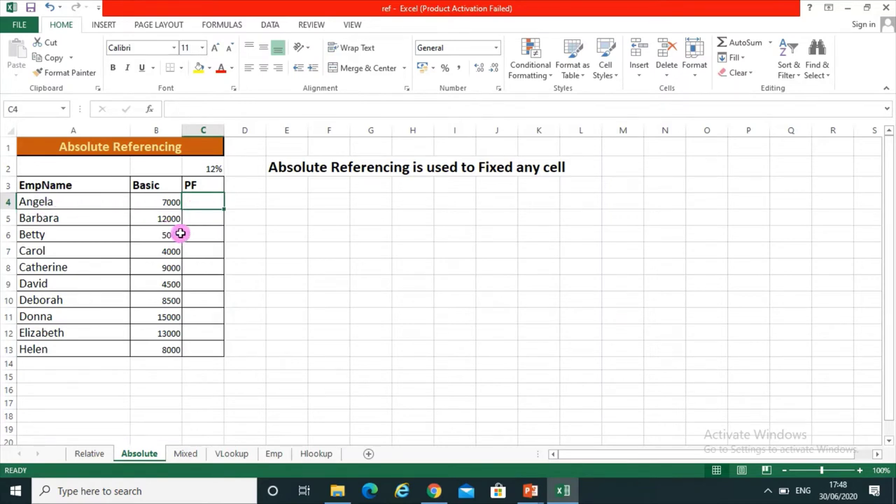
{"action": "type", "text": "="}
{"action": "left_click", "coordinate": [161, 202]}
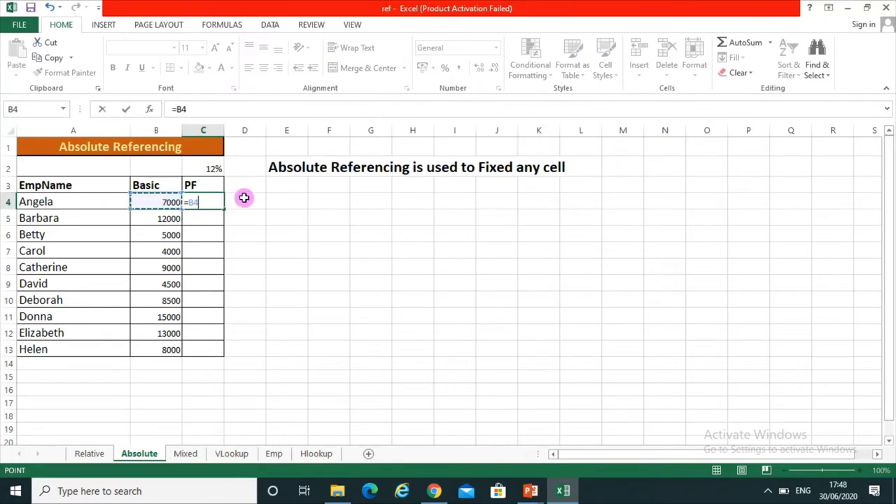
{"action": "type", "text": "*"}
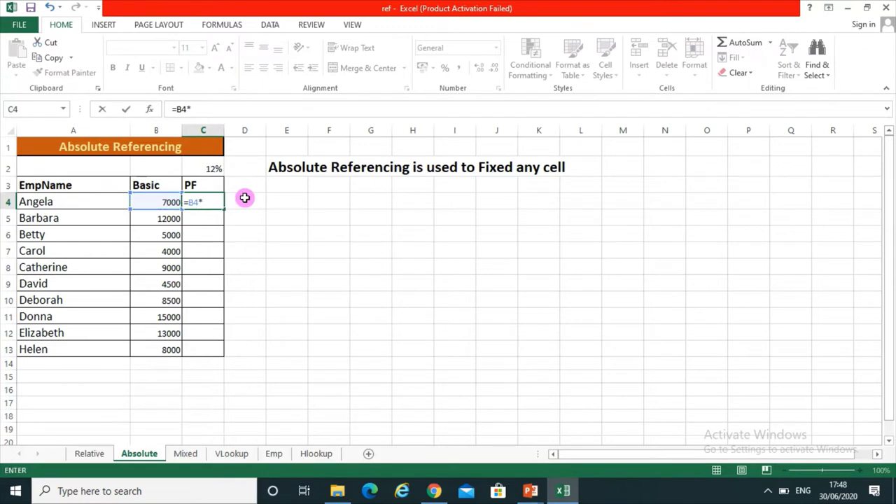
{"action": "left_click", "coordinate": [207, 166]}
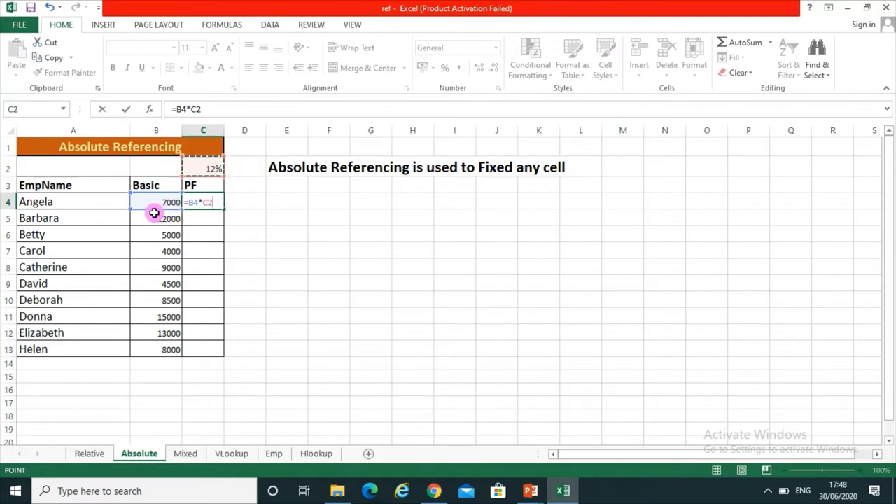
{"action": "key", "text": "Return"}
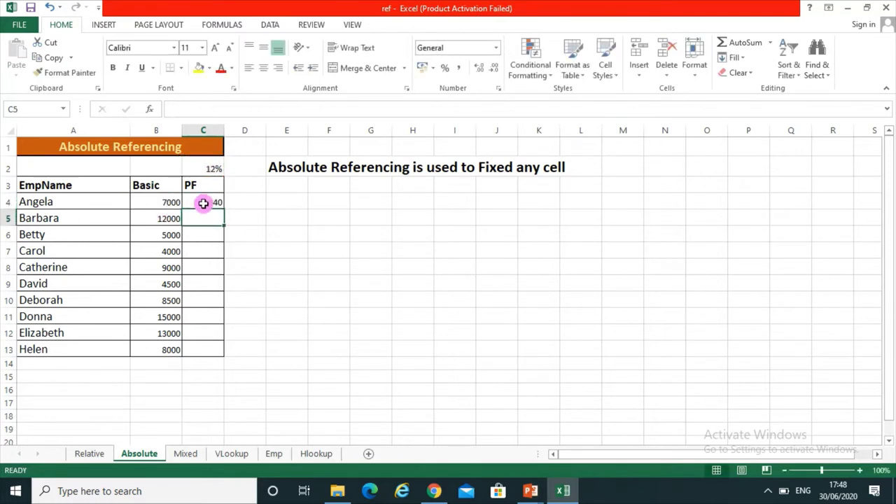
{"action": "left_click", "coordinate": [204, 200]}
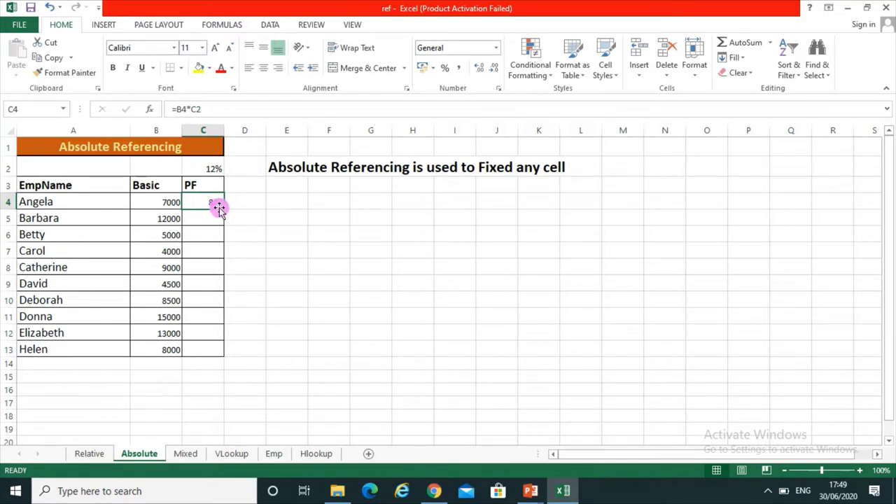
Fill C4's PF formula down to C13 and show formulas to see the drifting rate reference, e.g. C6 =B6*C4
{"action": "double_click", "coordinate": [223, 210]}
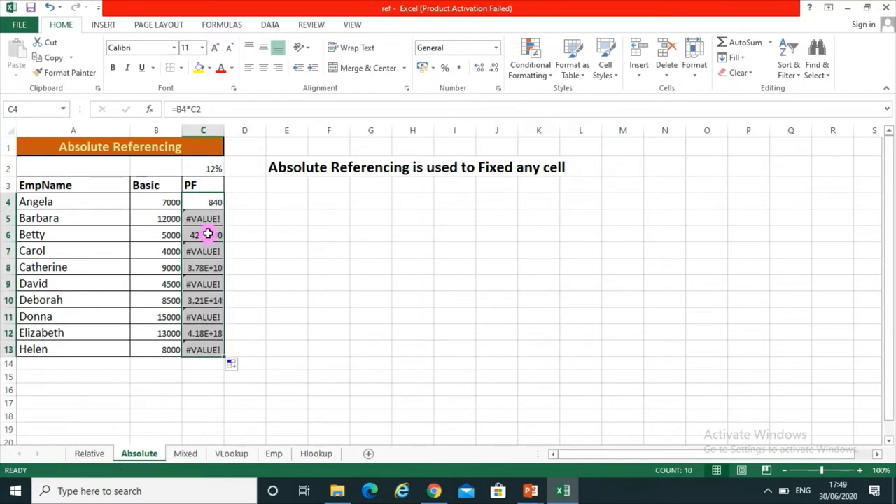
{"action": "left_click", "coordinate": [208, 235]}
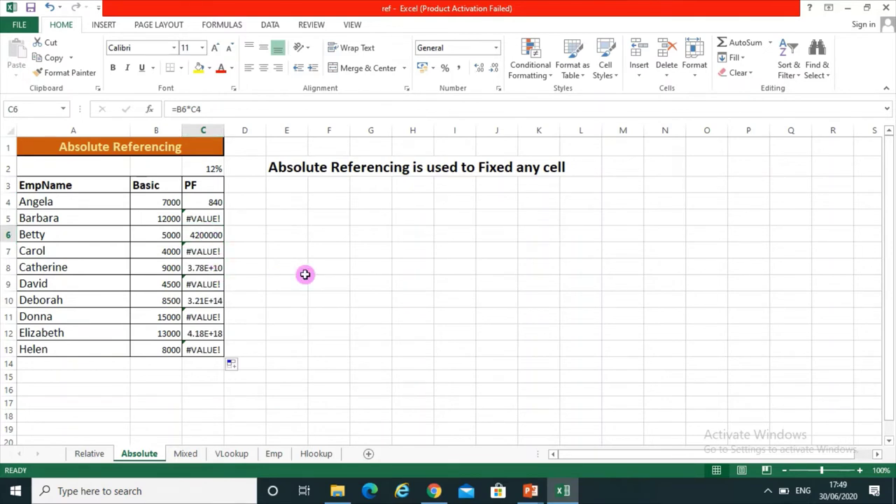
{"action": "key", "text": "ctrl+grave"}
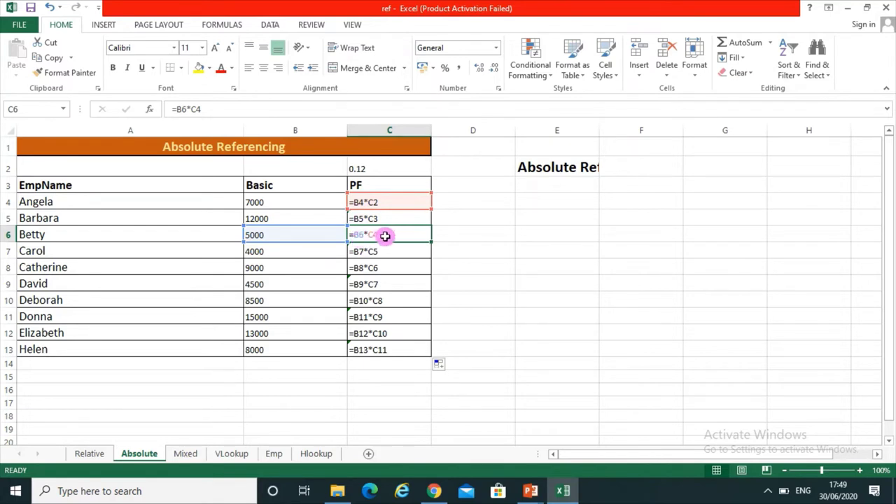
Return to showing values, check the 12% rate in C2, and open C4's =B4*C2 for editing
{"action": "key", "text": "ctrl+grave"}
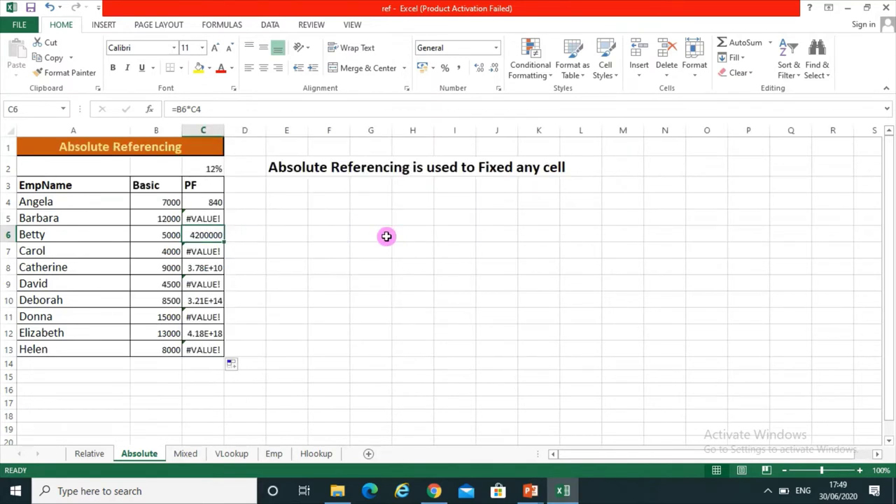
{"action": "left_click", "coordinate": [215, 164]}
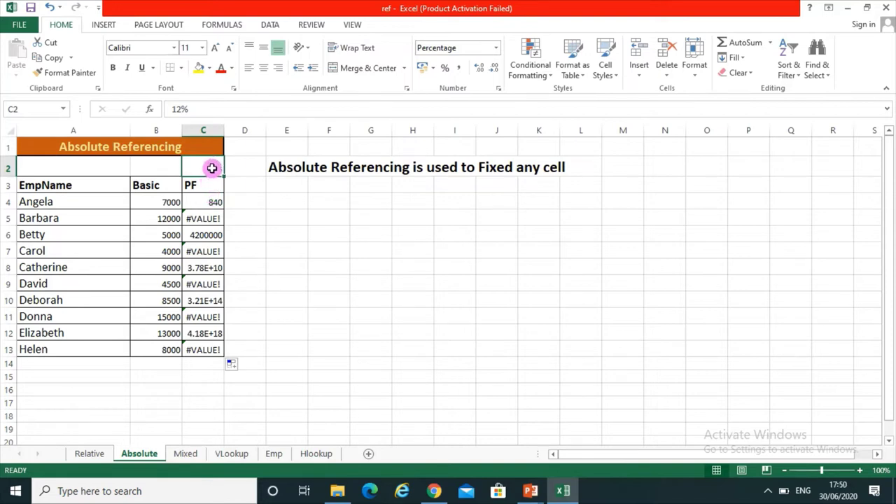
{"action": "double_click", "coordinate": [204, 202]}
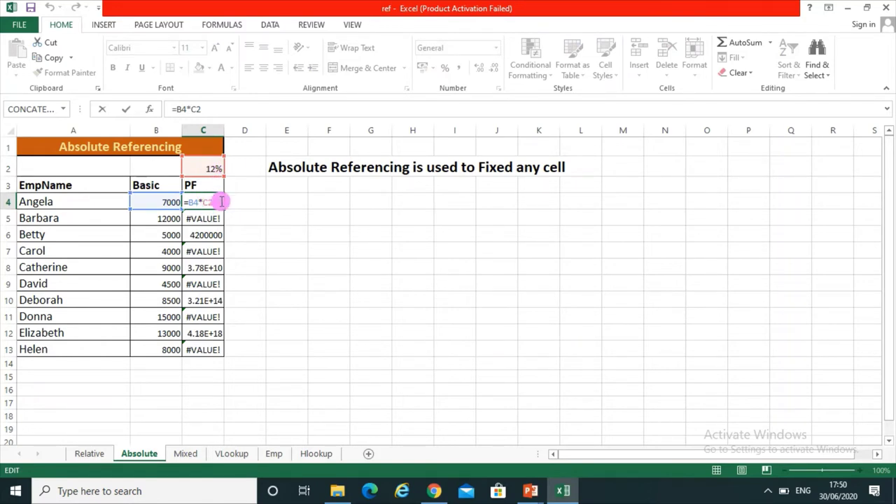
Lock the rate in C4's formula as =B4*$C$2 and fill it down, giving PF values 840 to 960
{"action": "key", "text": "F4"}
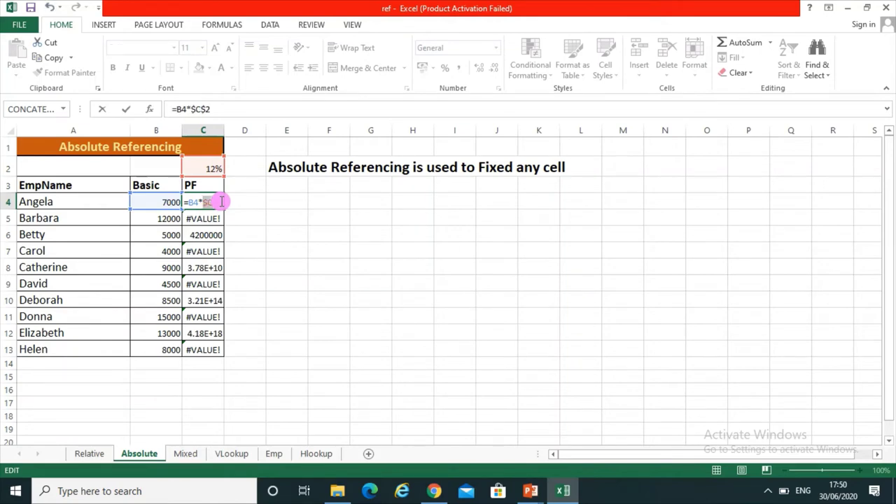
{"action": "left_click", "coordinate": [370, 202]}
{"action": "type", "text": "F4"}
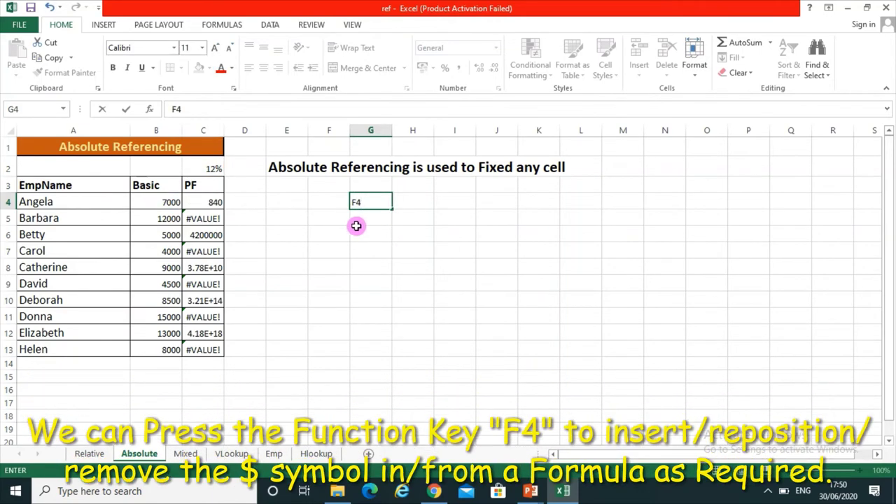
{"action": "left_click", "coordinate": [209, 204]}
{"action": "double_click", "coordinate": [206, 203]}
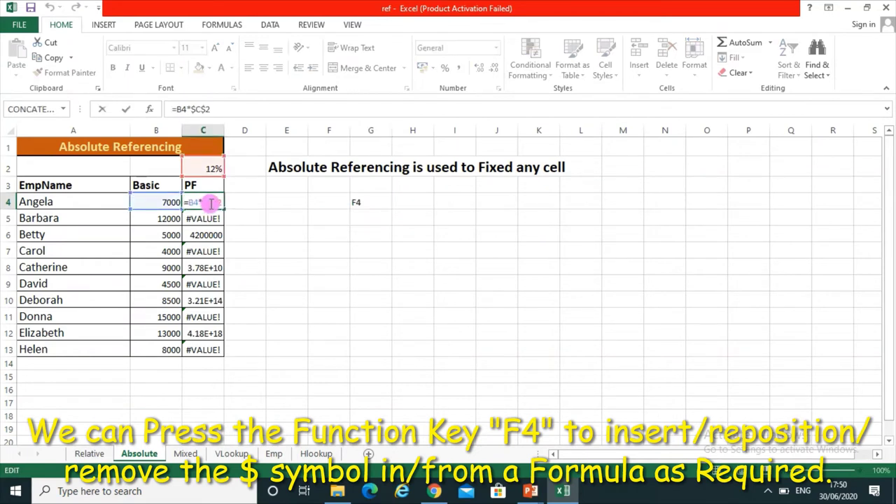
{"action": "left_click_drag", "start_coordinate": [203, 203], "coordinate": [209, 205]}
{"action": "left_click", "coordinate": [213, 204]}
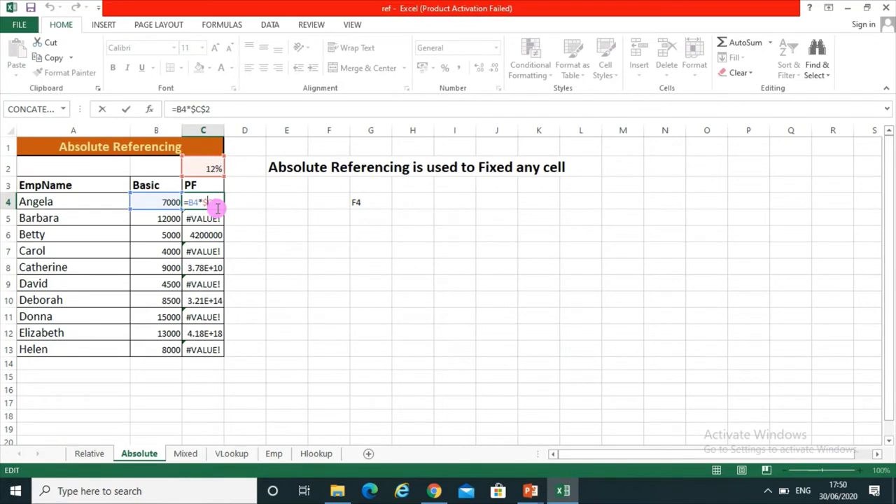
{"action": "key", "text": "Return"}
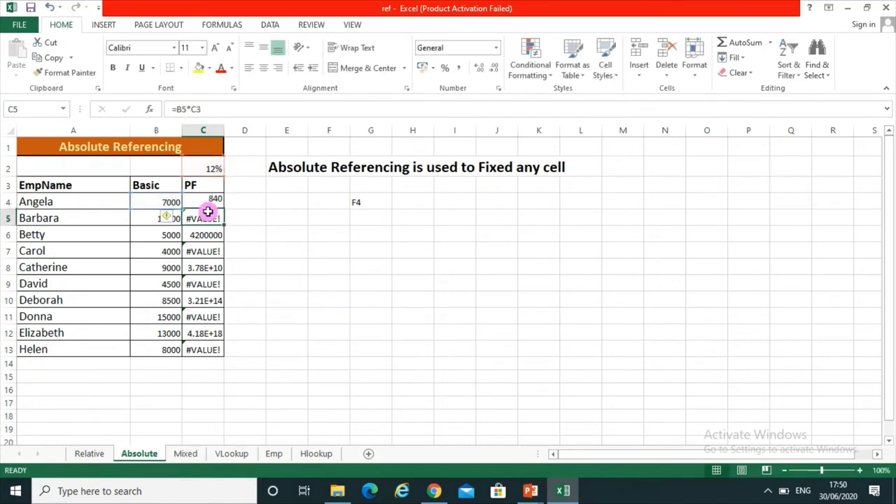
{"action": "left_click", "coordinate": [212, 203]}
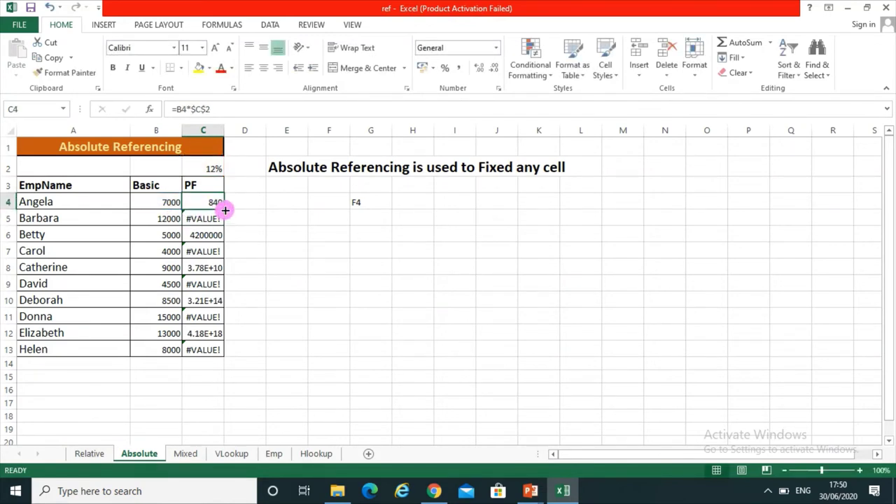
{"action": "double_click", "coordinate": [224, 209]}
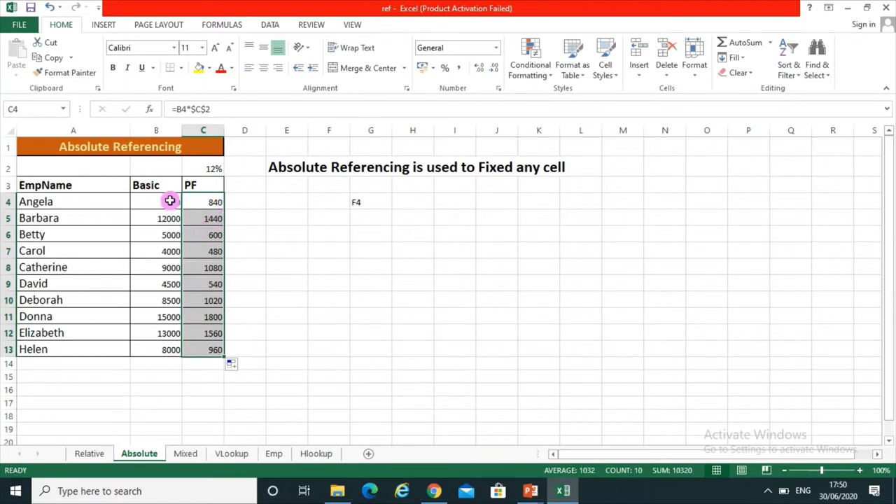
Inspect the PF formulas in C4 through C7 to confirm each uses =B*$C$2
{"action": "double_click", "coordinate": [208, 202]}
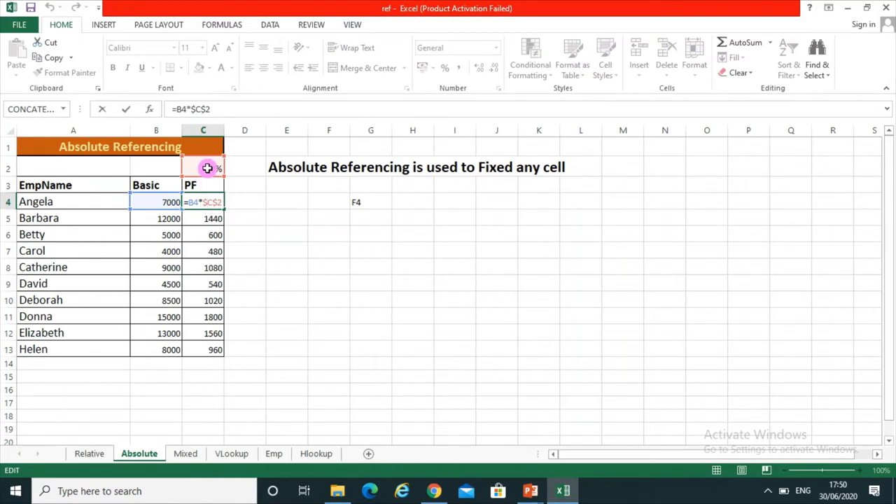
{"action": "key", "text": "Return"}
{"action": "left_click", "coordinate": [209, 218]}
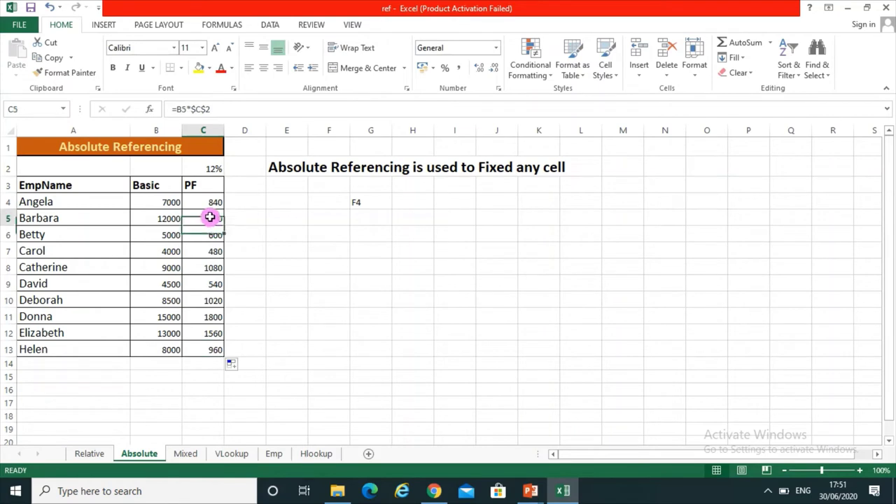
{"action": "double_click", "coordinate": [210, 218]}
{"action": "key", "text": "Escape"}
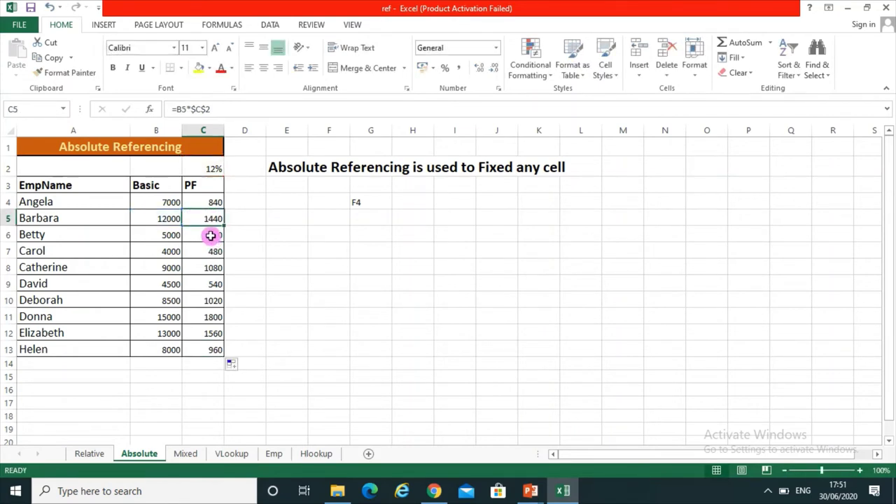
{"action": "double_click", "coordinate": [210, 236]}
{"action": "key", "text": "Escape"}
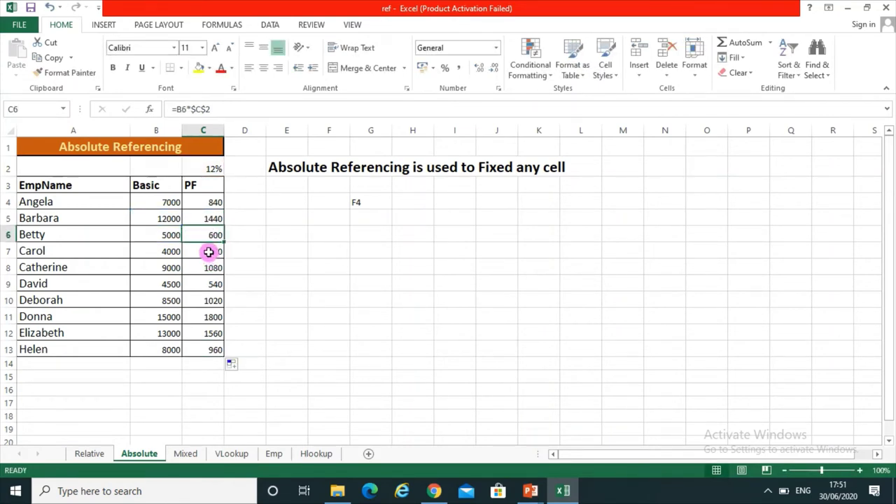
{"action": "double_click", "coordinate": [209, 252]}
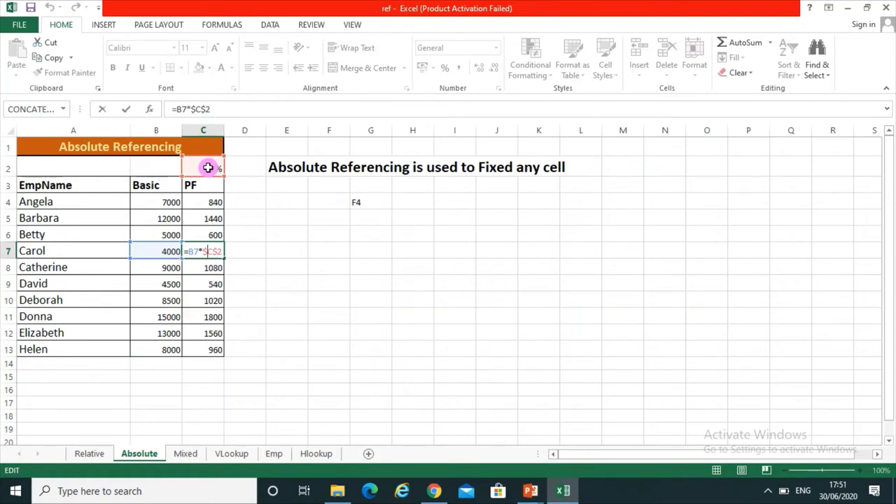
{"action": "key", "text": "ctrl+Return"}
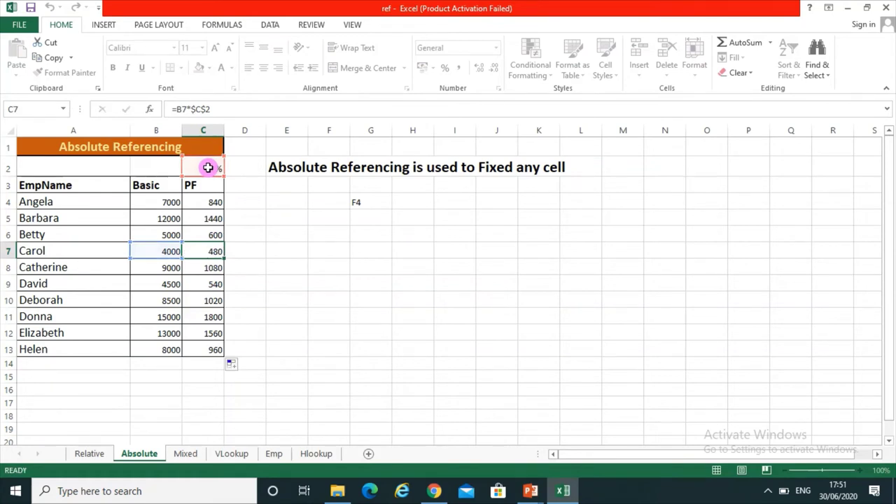
Check the fixed 12% rate in C2, then go to the Mixed sheet's salary table
{"action": "left_click", "coordinate": [208, 168]}
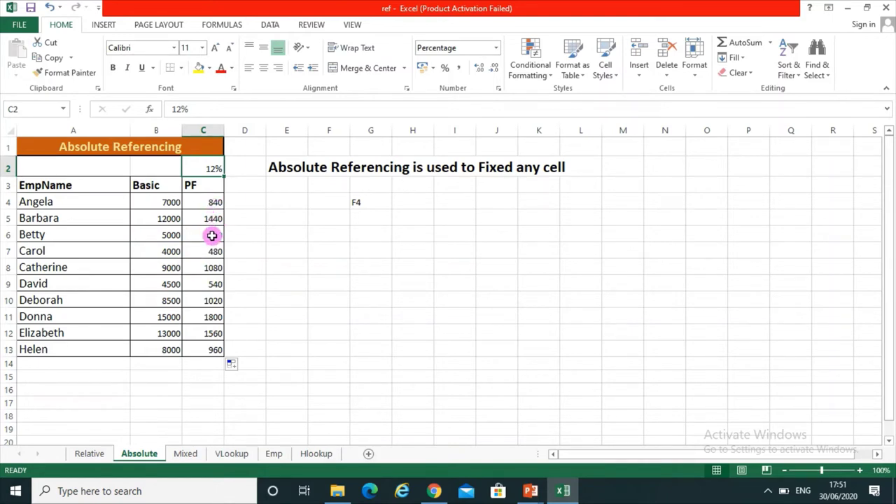
{"action": "left_click", "coordinate": [180, 397]}
{"action": "left_click", "coordinate": [188, 453]}
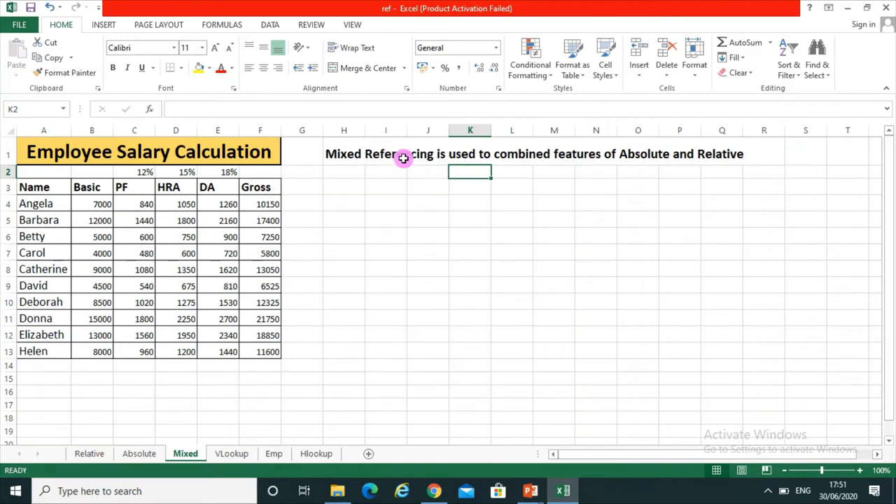
Check C6's formula, then delete all calculated values in C4:F13
{"action": "left_click", "coordinate": [118, 236]}
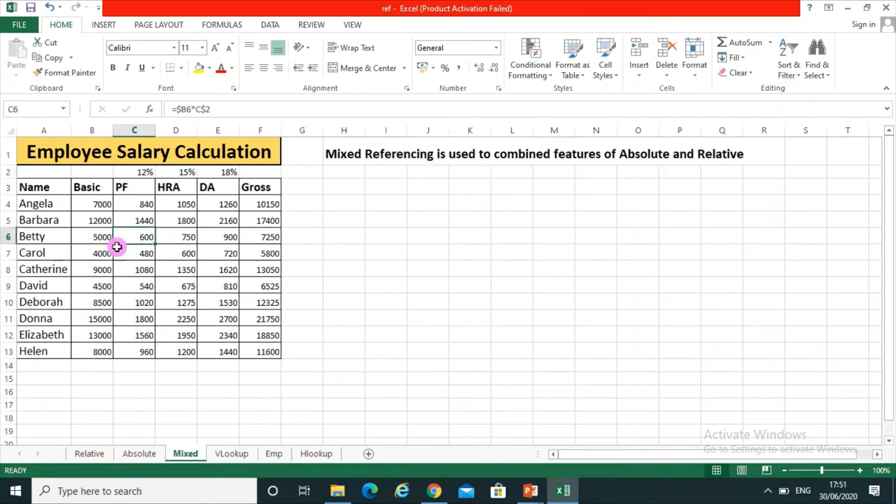
{"action": "left_click_drag", "start_coordinate": [138, 201], "coordinate": [256, 357]}
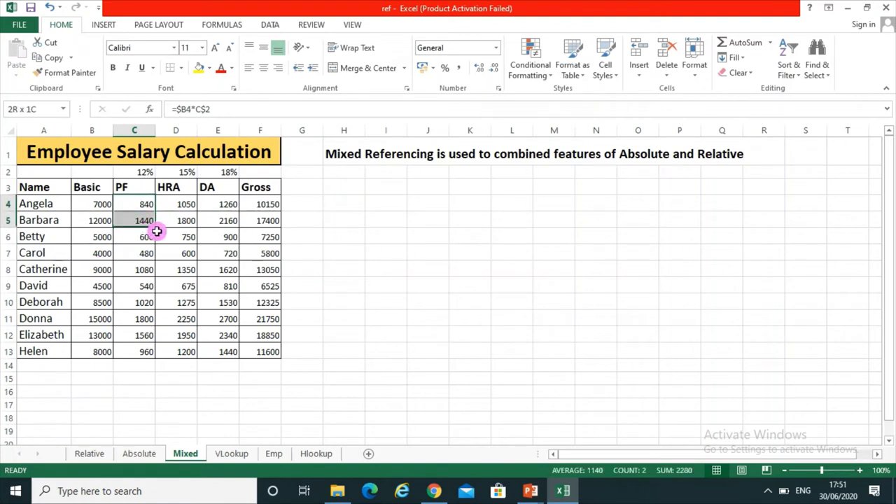
{"action": "key", "text": "Delete"}
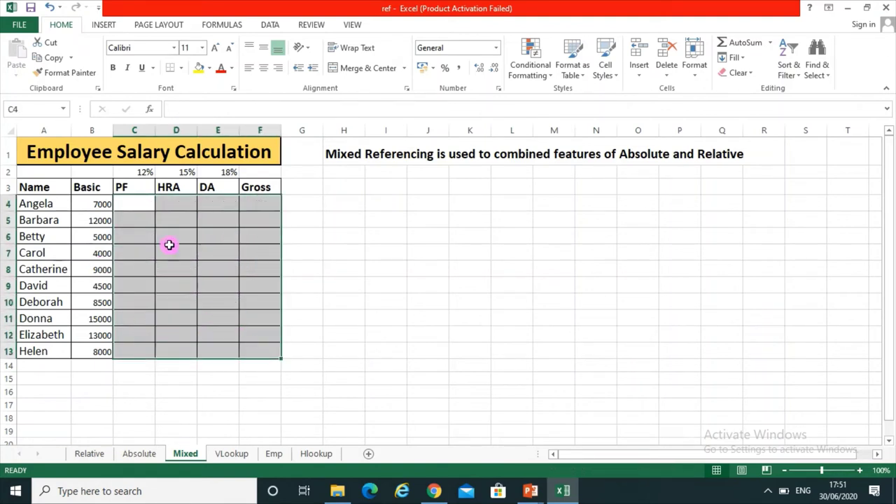
{"action": "left_click", "coordinate": [67, 206]}
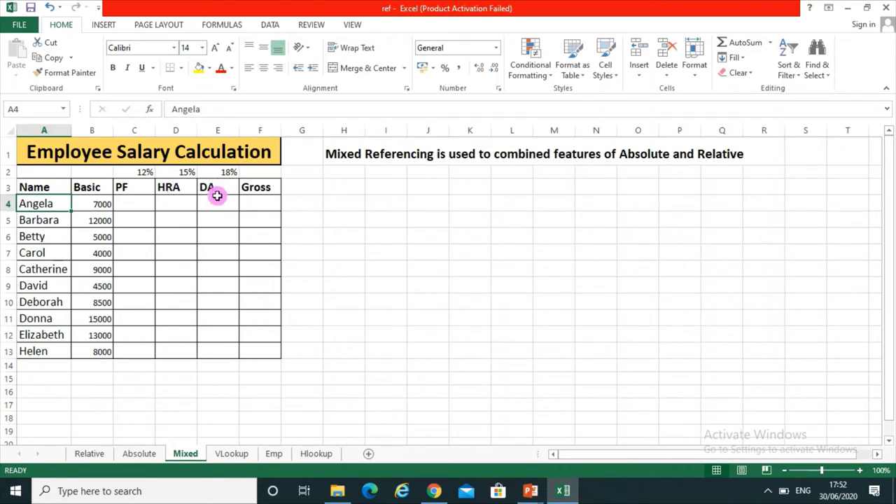
Start Angela's PF formula in C4 as =B4*C2, Basic times the 12% rate
{"action": "left_click", "coordinate": [131, 203]}
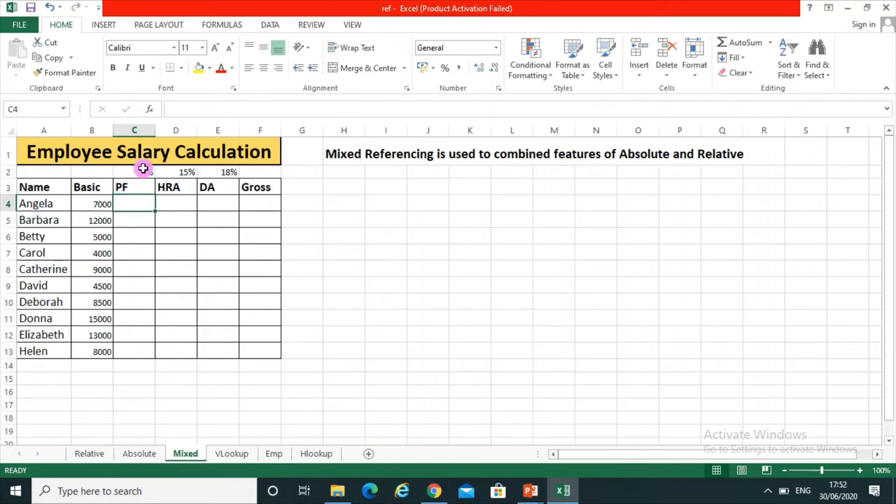
{"action": "type", "text": "="}
{"action": "left_click", "coordinate": [94, 203]}
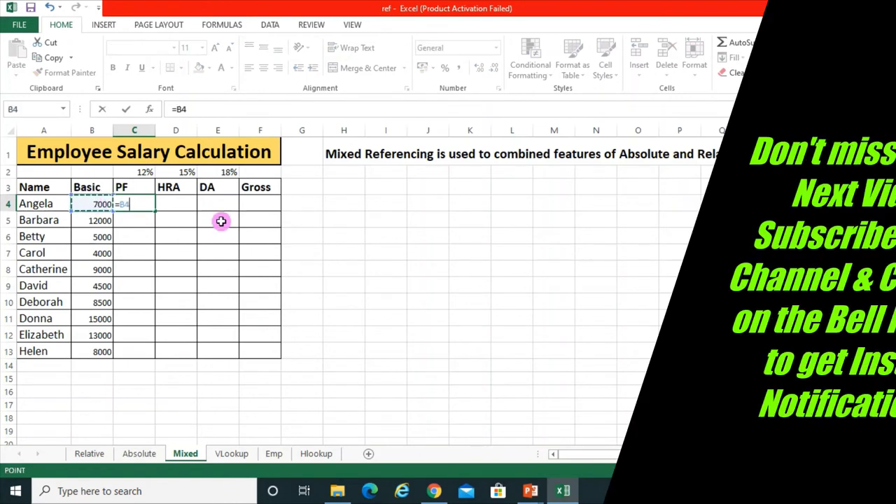
{"action": "type", "text": "*"}
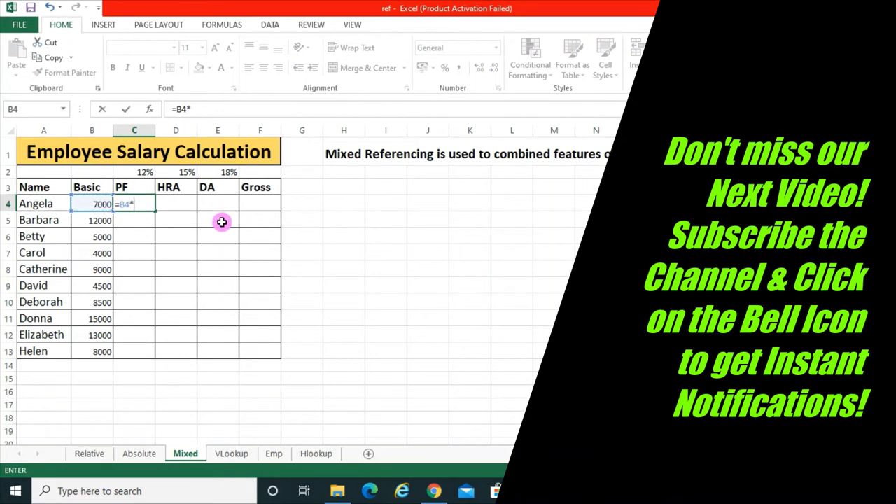
{"action": "left_click", "coordinate": [141, 172]}
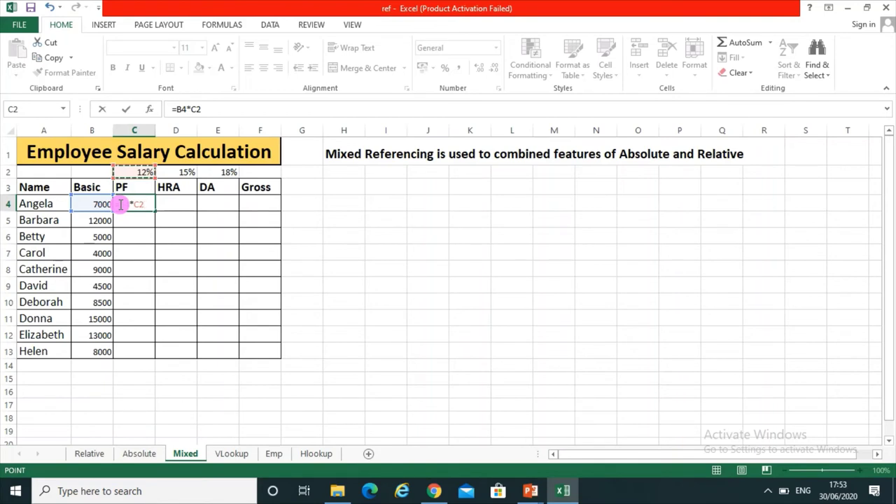
Add $ signs so C4 holds =$B4*C$2 and commit it, showing 840
{"action": "left_click", "coordinate": [121, 203]}
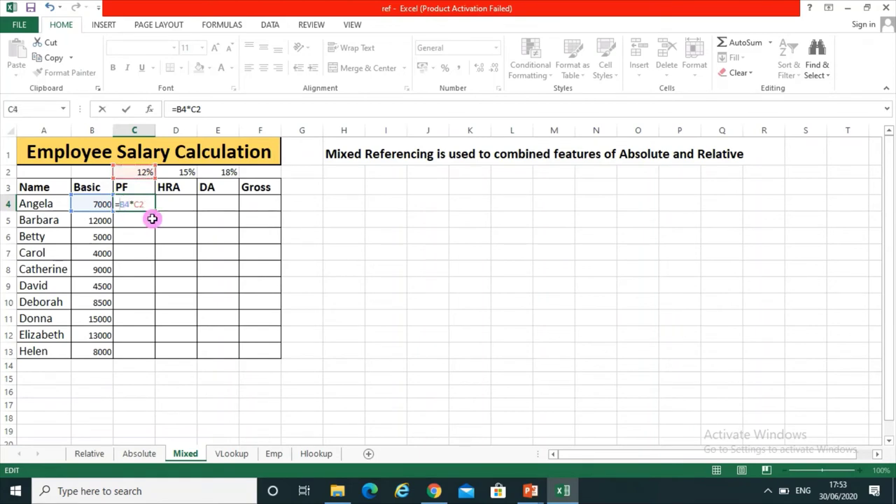
{"action": "type", "text": "$"}
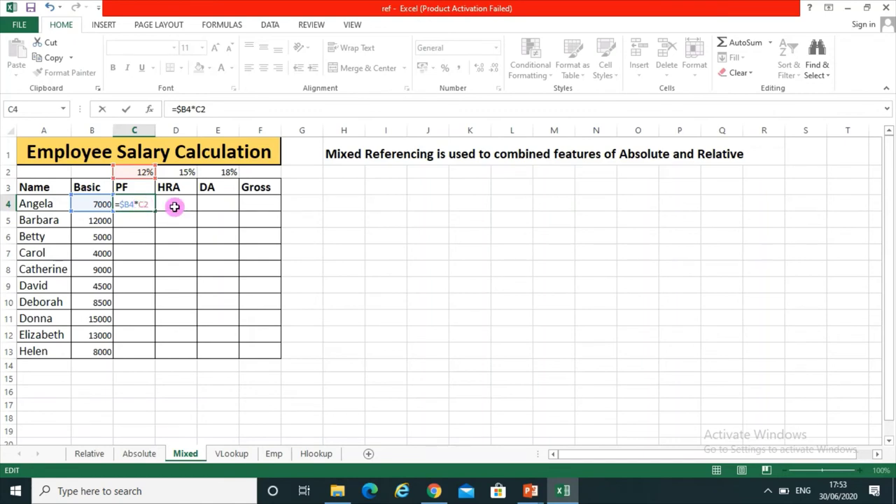
{"action": "type", "text": "$"}
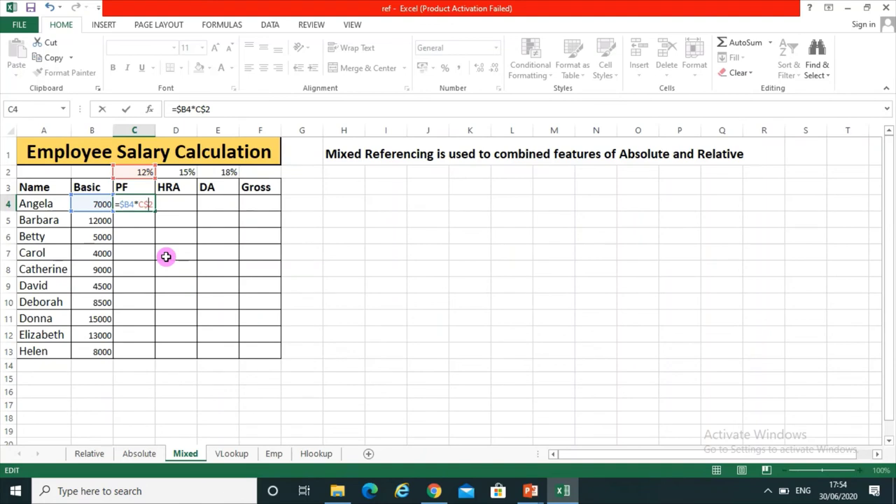
{"action": "key", "text": "Left"}
{"action": "key", "text": "Return"}
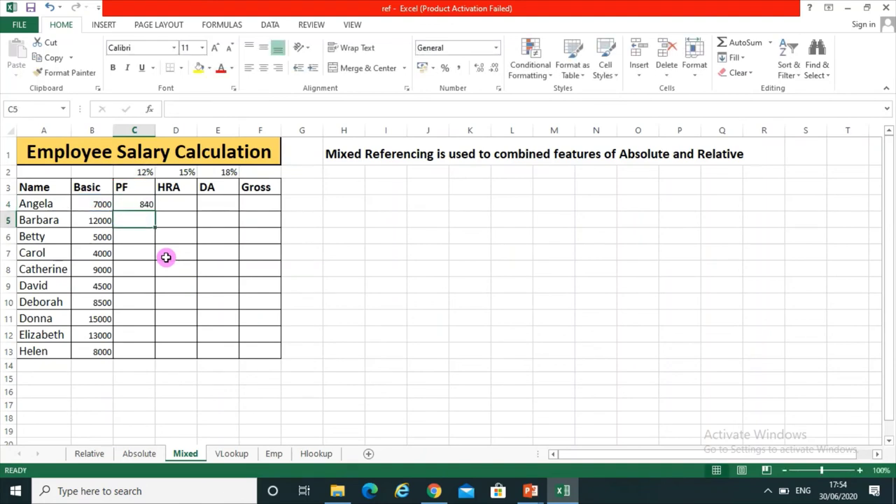
Copy C4's formula across to E4 and down to row 13, then check D8's =$B8*D$2
{"action": "left_click", "coordinate": [141, 201]}
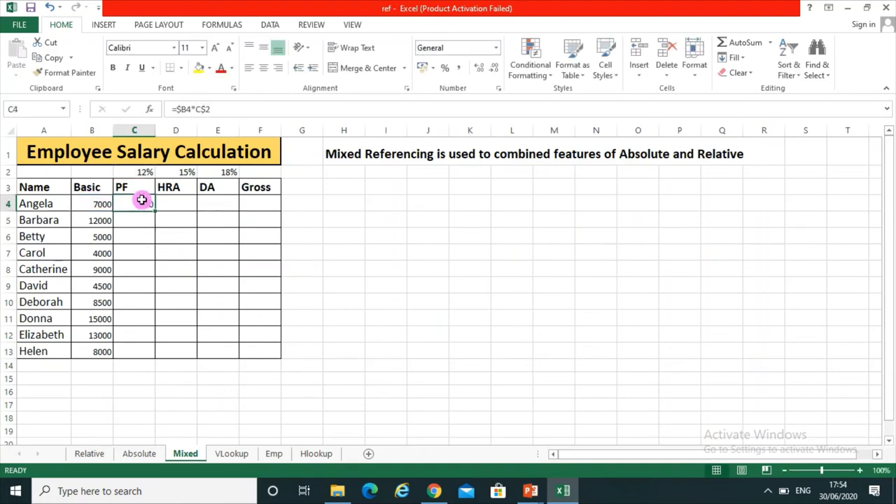
{"action": "left_click_drag", "start_coordinate": [155, 210], "coordinate": [236, 208]}
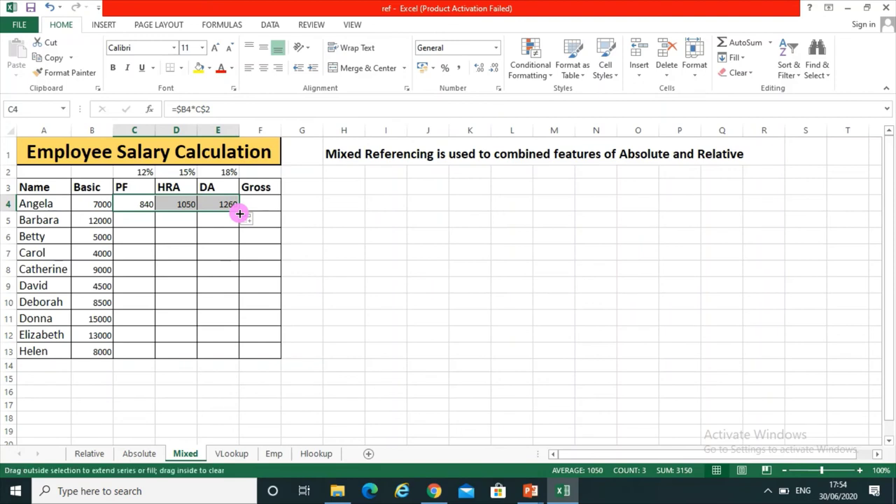
{"action": "double_click", "coordinate": [240, 213]}
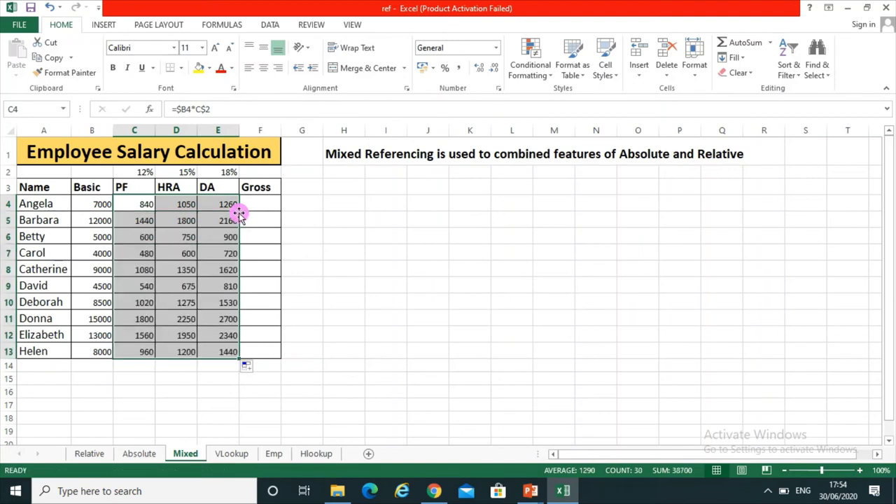
{"action": "left_click", "coordinate": [171, 276]}
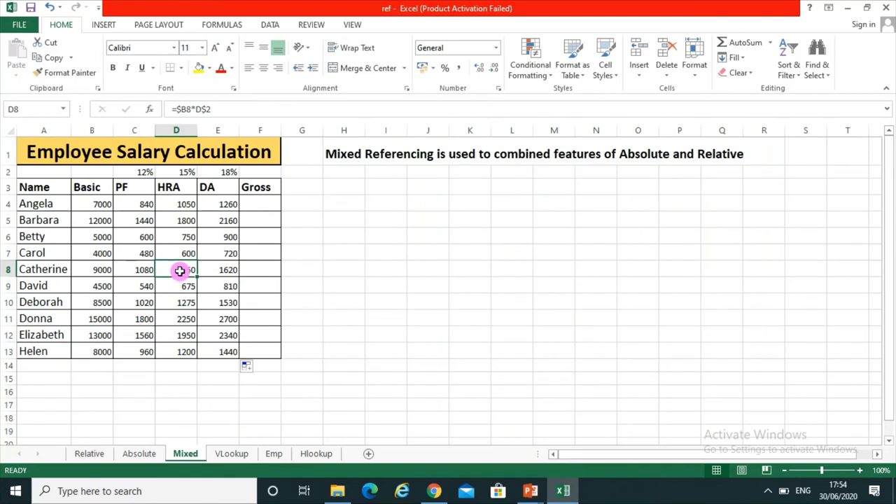
AutoSum Angela's Gross in F4 (10150), fill it down to F13, and spot-check D6 and B8
{"action": "left_click", "coordinate": [256, 204]}
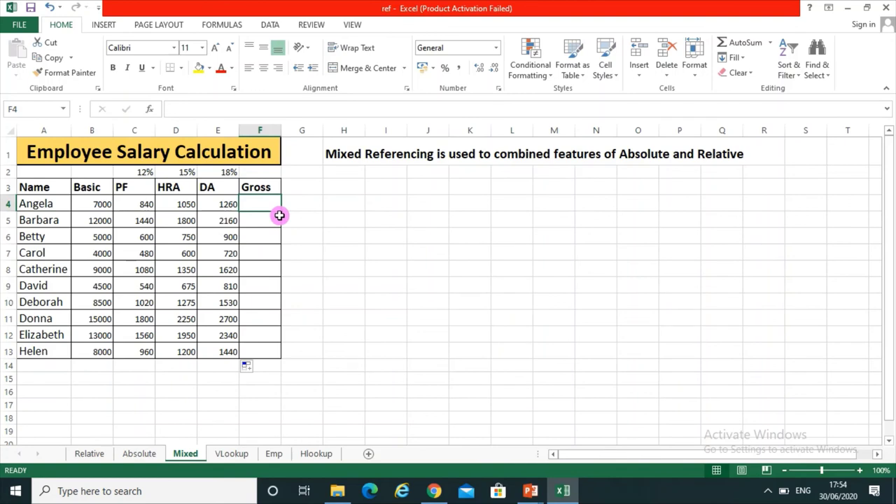
{"action": "key", "text": "alt+equal"}
{"action": "key", "text": "Return"}
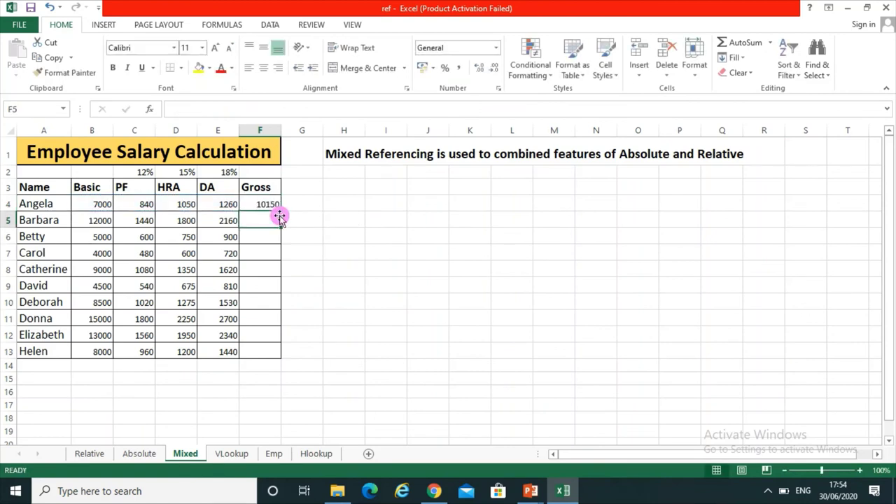
{"action": "left_click", "coordinate": [274, 205]}
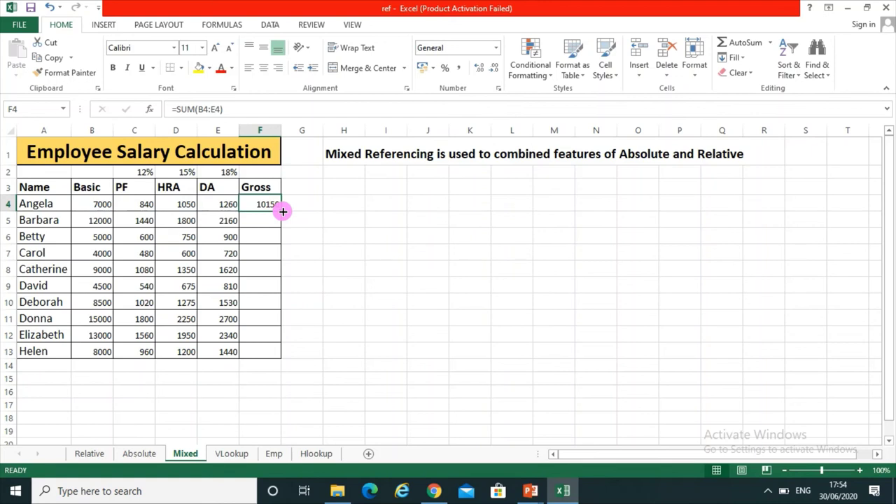
{"action": "double_click", "coordinate": [283, 210]}
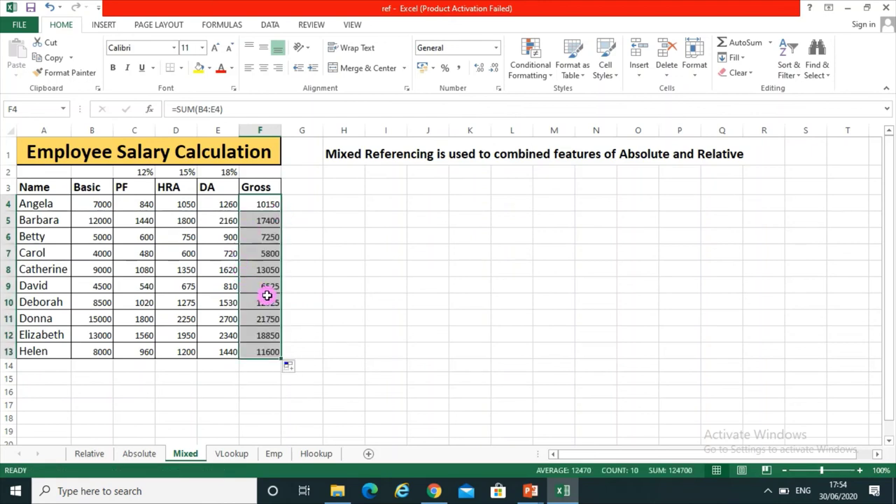
{"action": "left_click", "coordinate": [175, 238]}
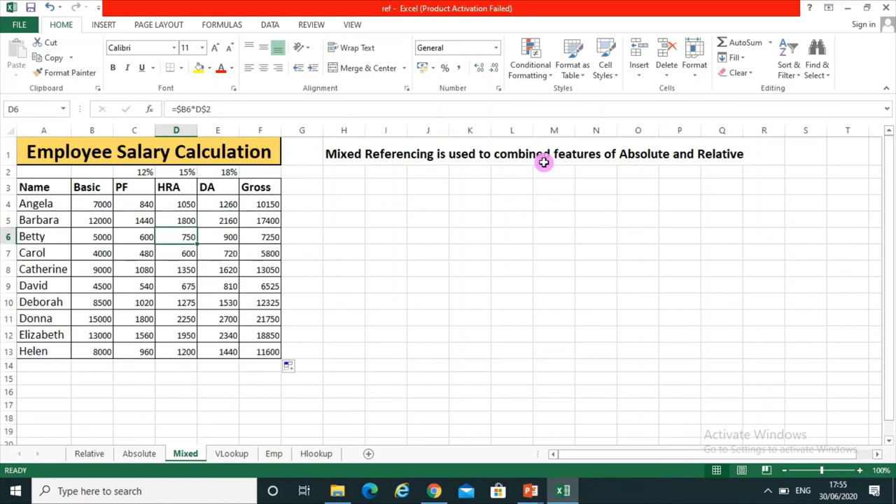
{"action": "left_click", "coordinate": [108, 270]}
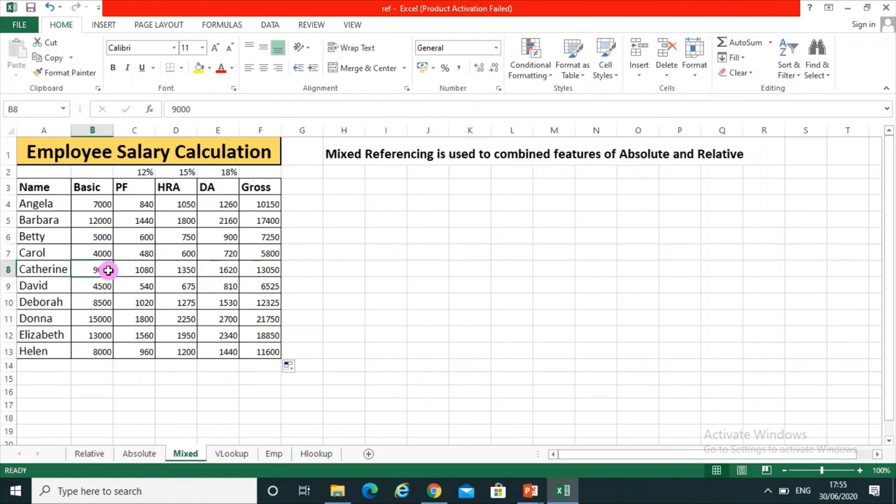